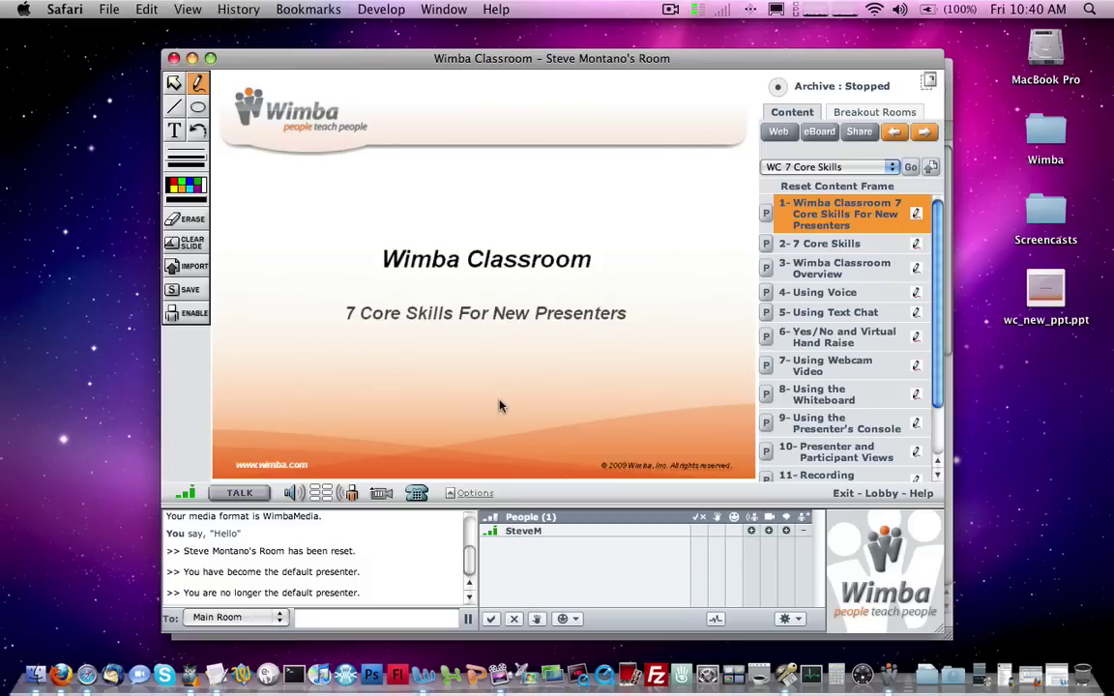
Show the 2- 7 Core Skills slide and switch talking on and off with the TALK button.
left_click(822, 244)
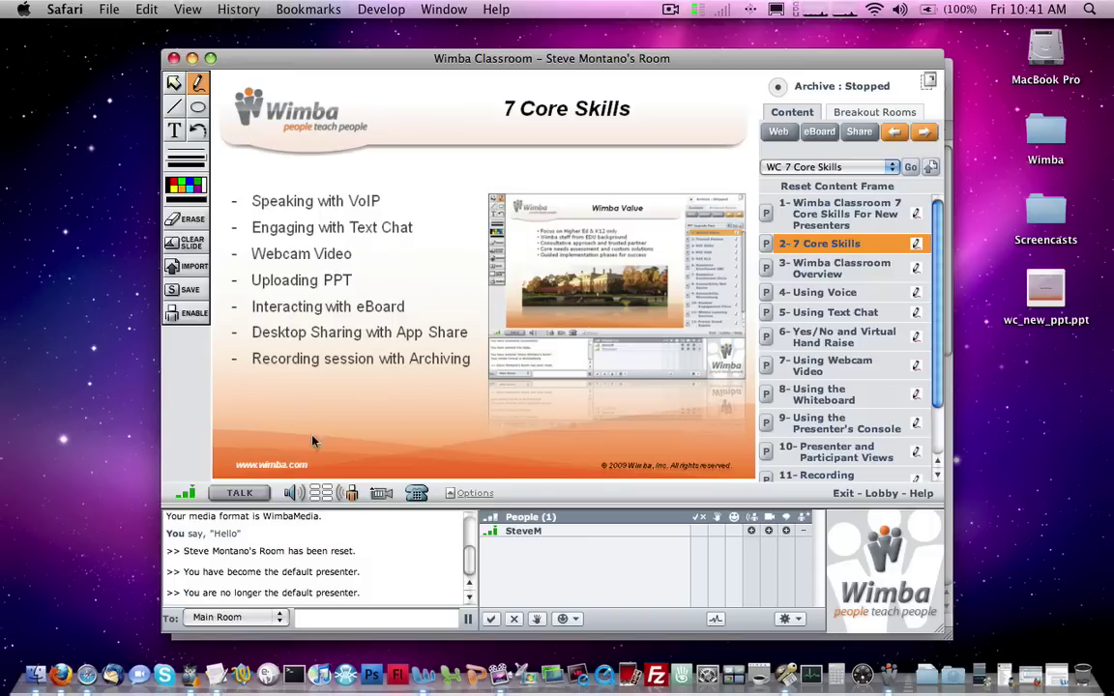
left_click(261, 495)
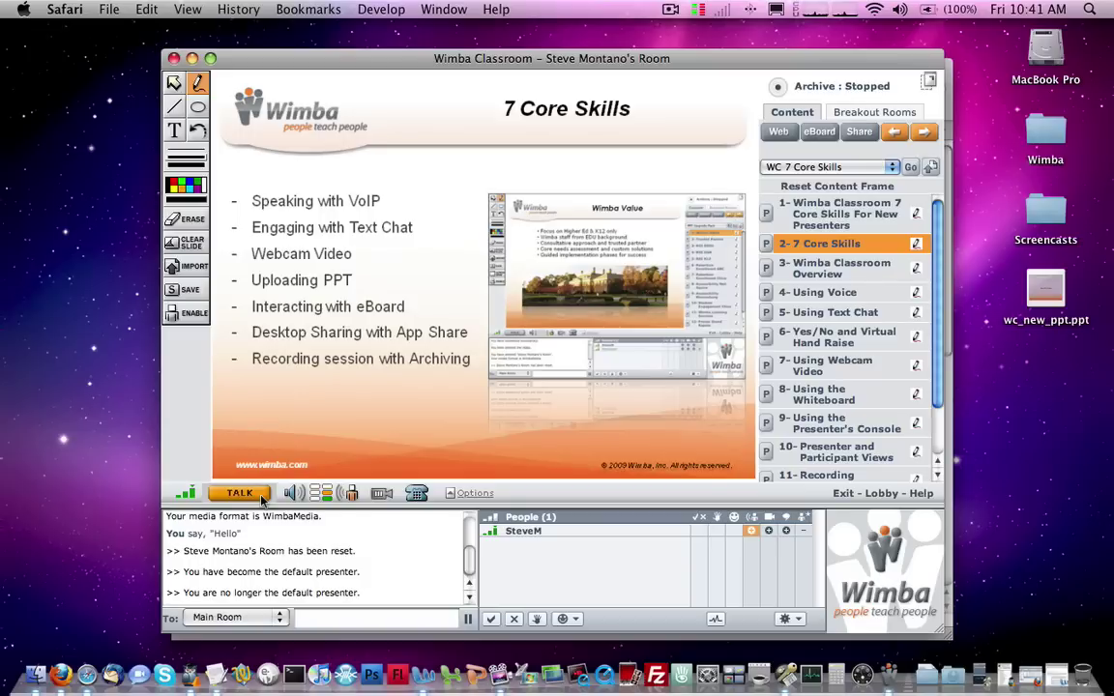
left_click(261, 495)
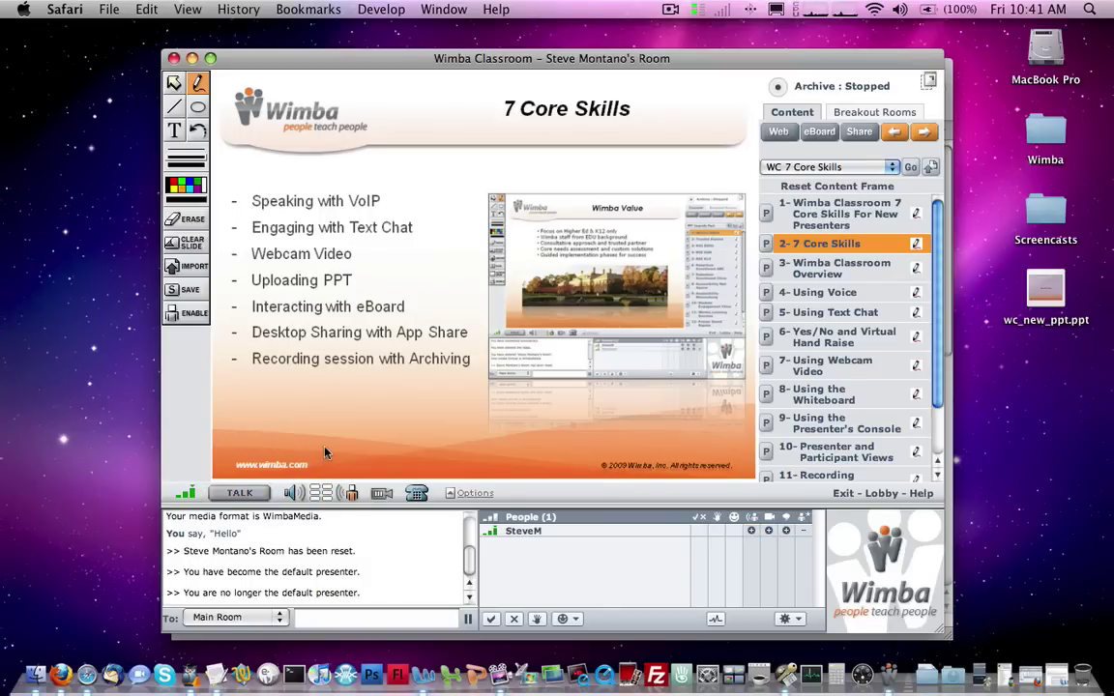
Toggle talking on and off with the Ctrl hotkey, then bring up Media Options.
key("ctrl")
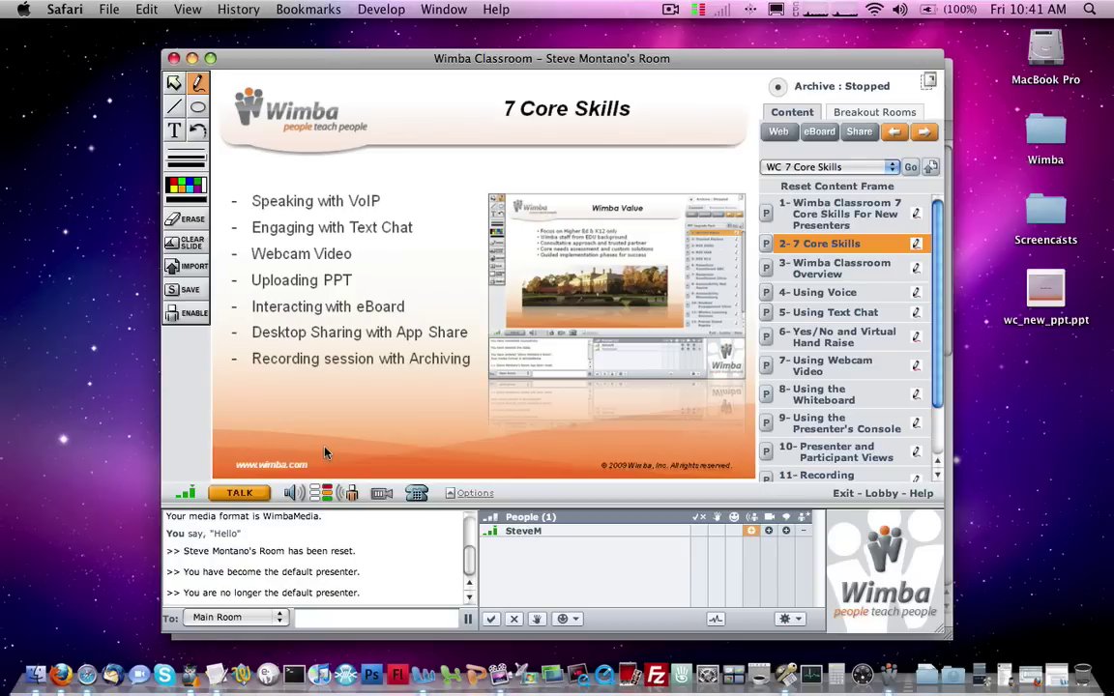
key("ctrl")
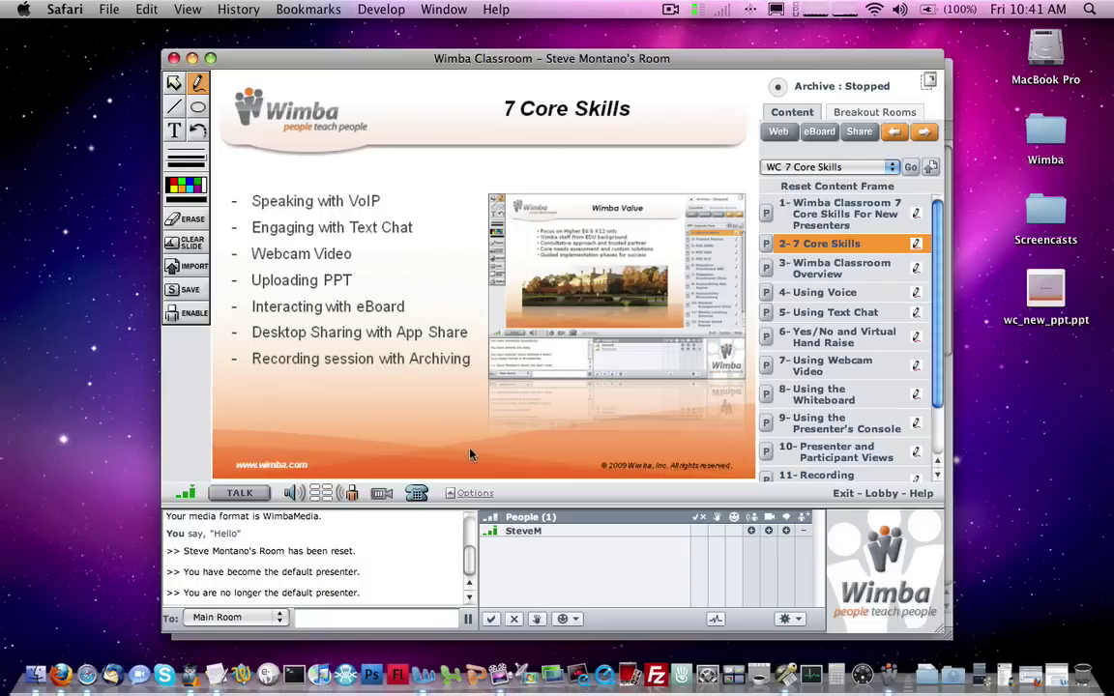
left_click(474, 493)
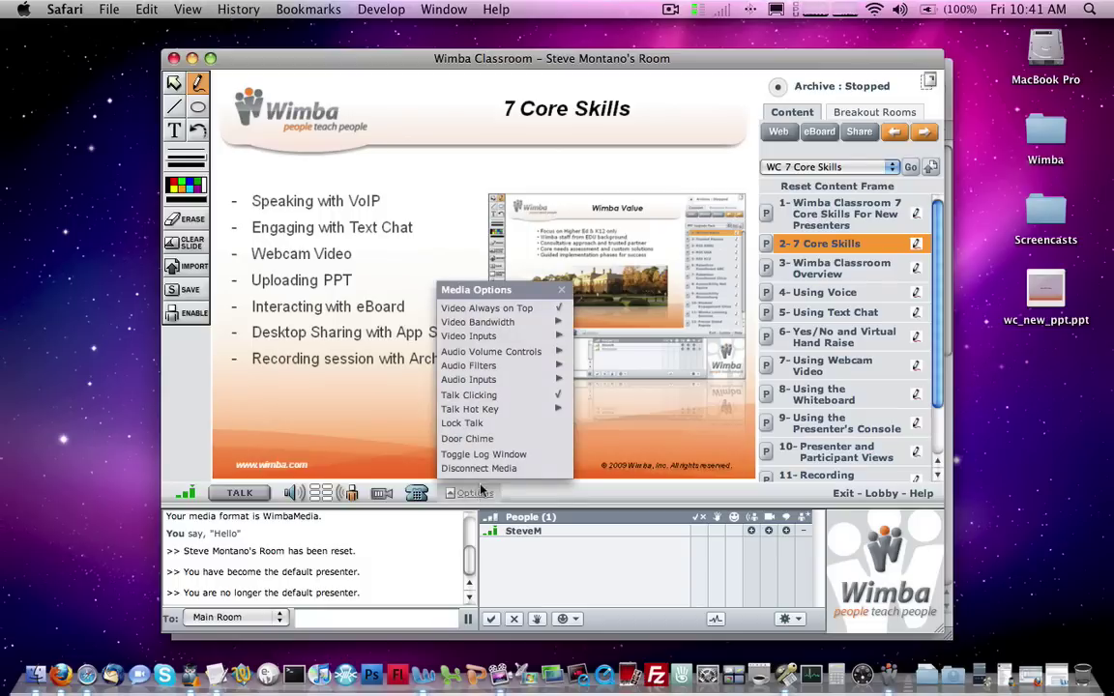
Choose Lock Talk in Media Options, then choose it again to unlock so the mic is off.
left_click(500, 425)
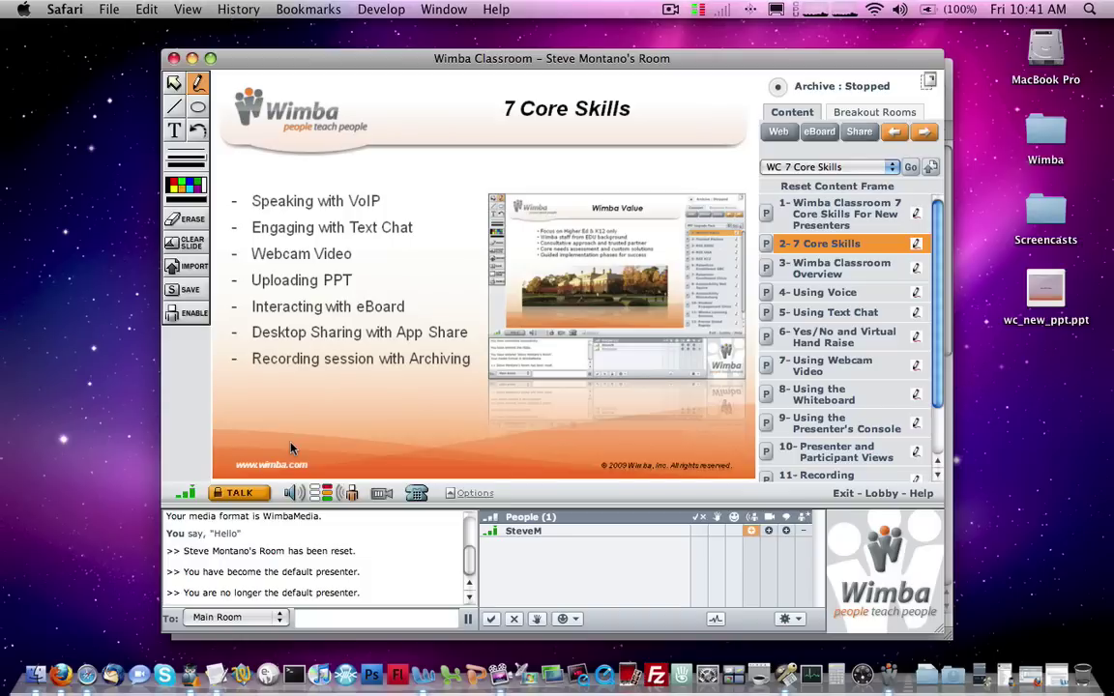
left_click(464, 493)
left_click(474, 423)
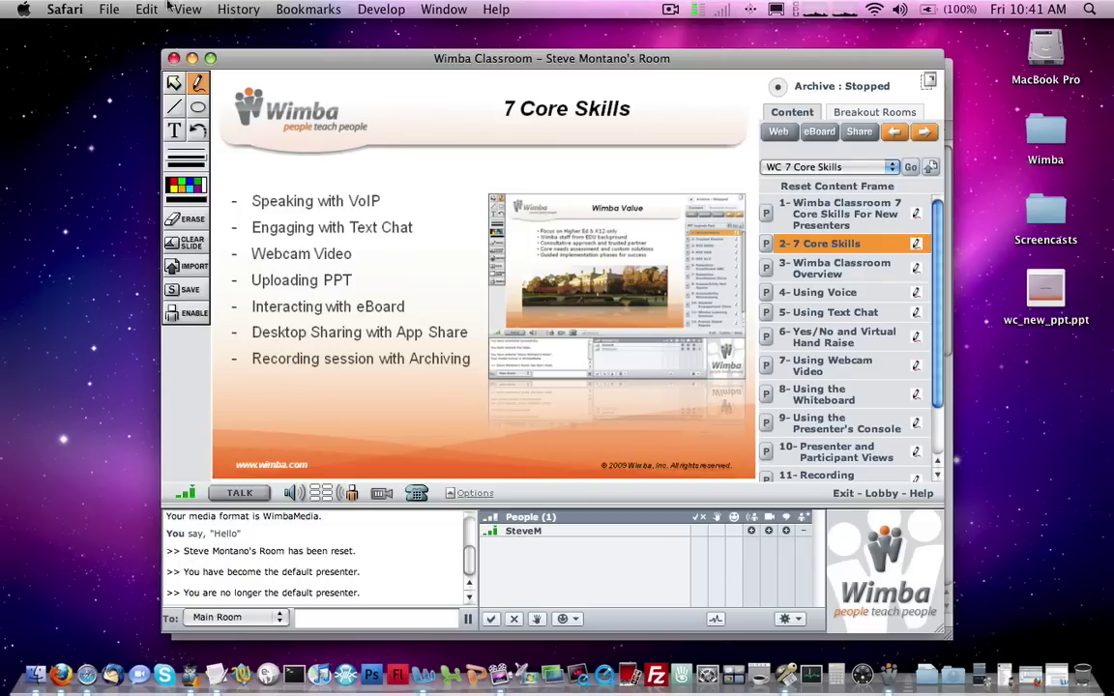
Stamp pointer arrows beside the Speaking with VoIP and Engaging with Text Chat bullets.
left_click(173, 84)
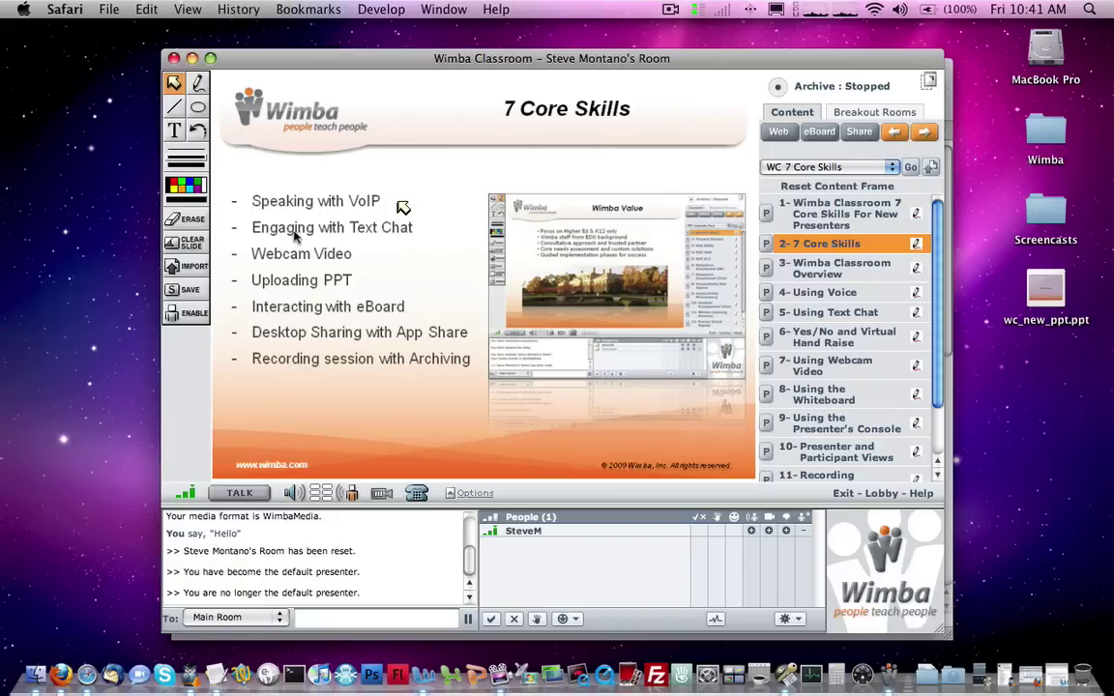
left_click(426, 237)
left_click(358, 622)
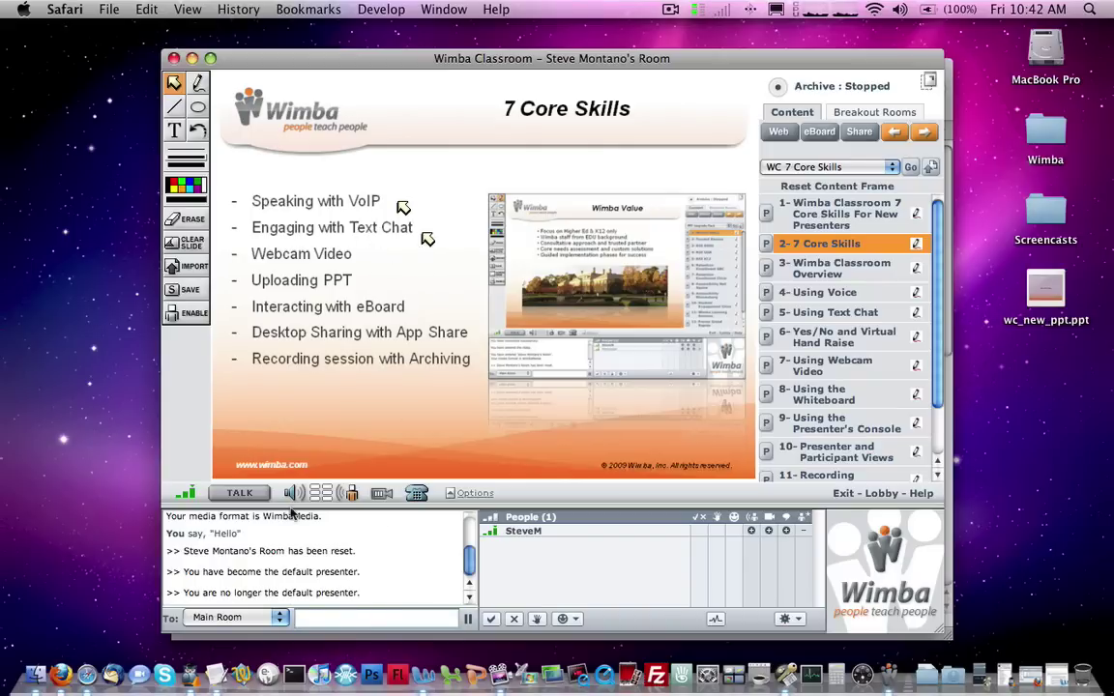
Send 'Hello' twice in chat, keeping Main Room as the recipient.
type("Hello")
key("Return")
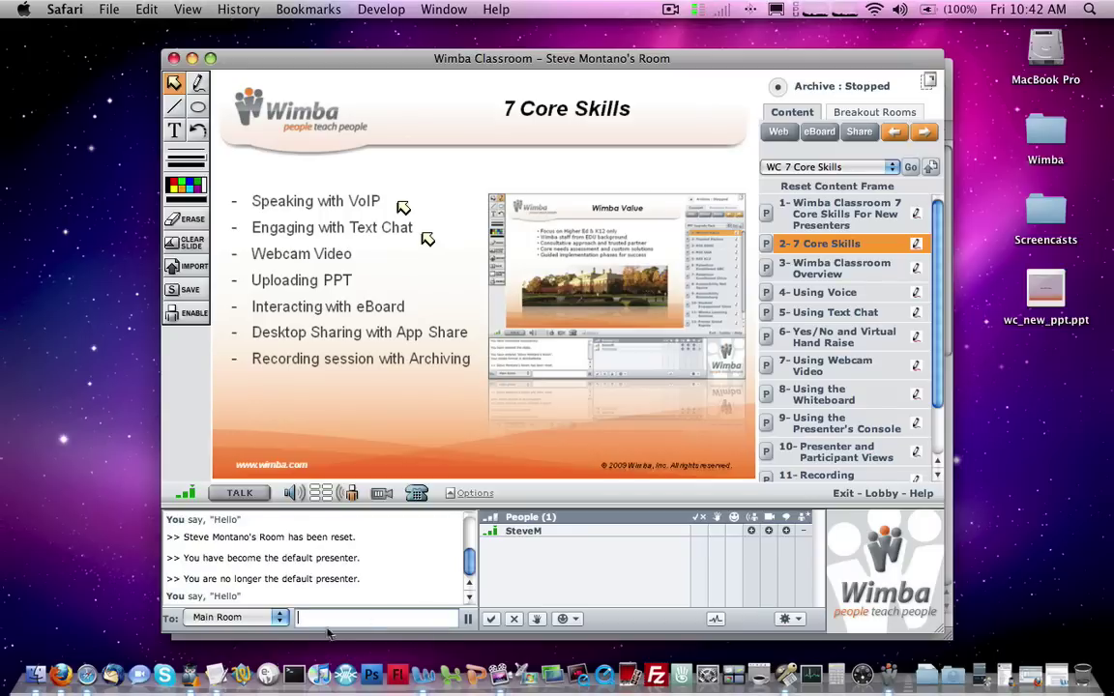
left_click(274, 617)
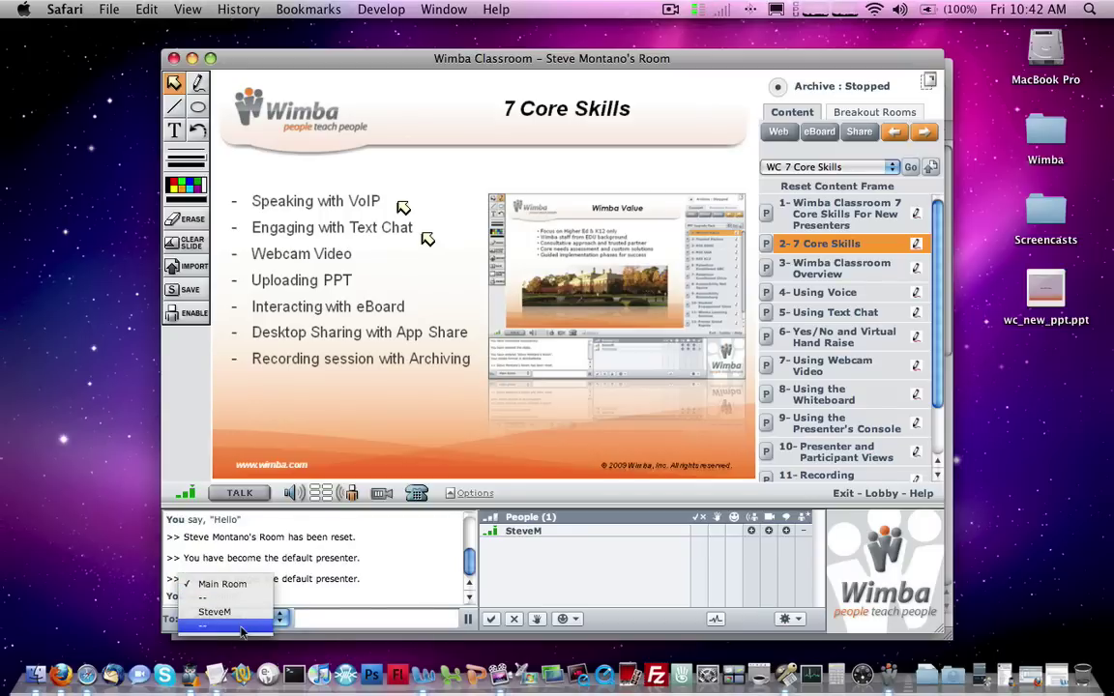
left_click(299, 561)
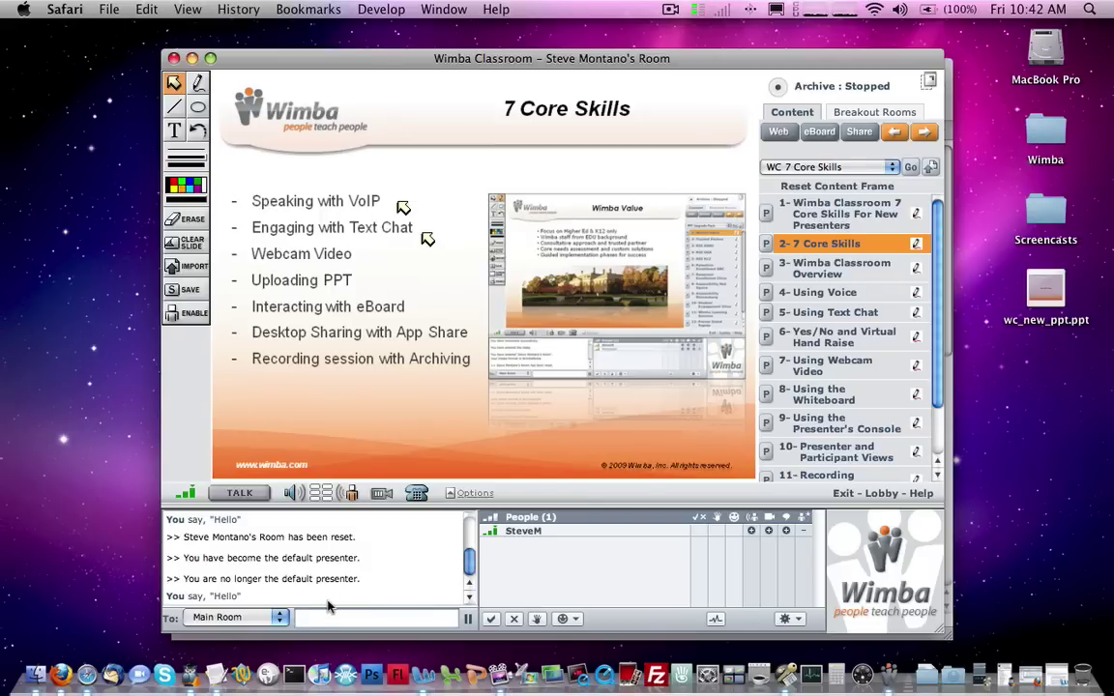
left_click(279, 617)
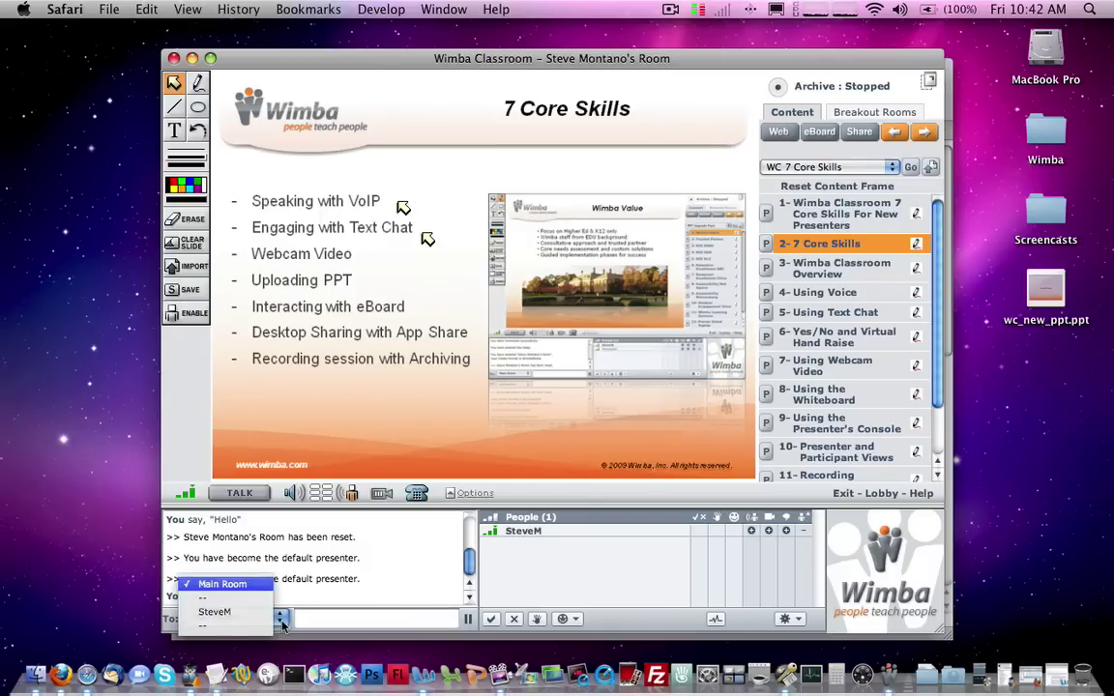
left_click(223, 584)
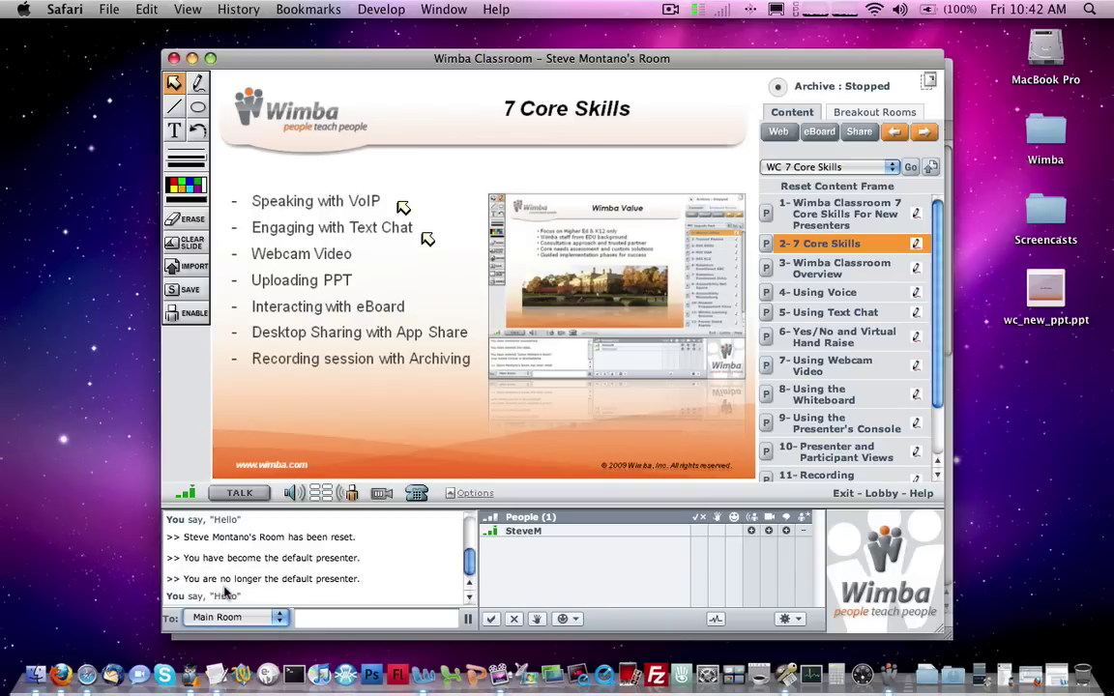
left_click(330, 619)
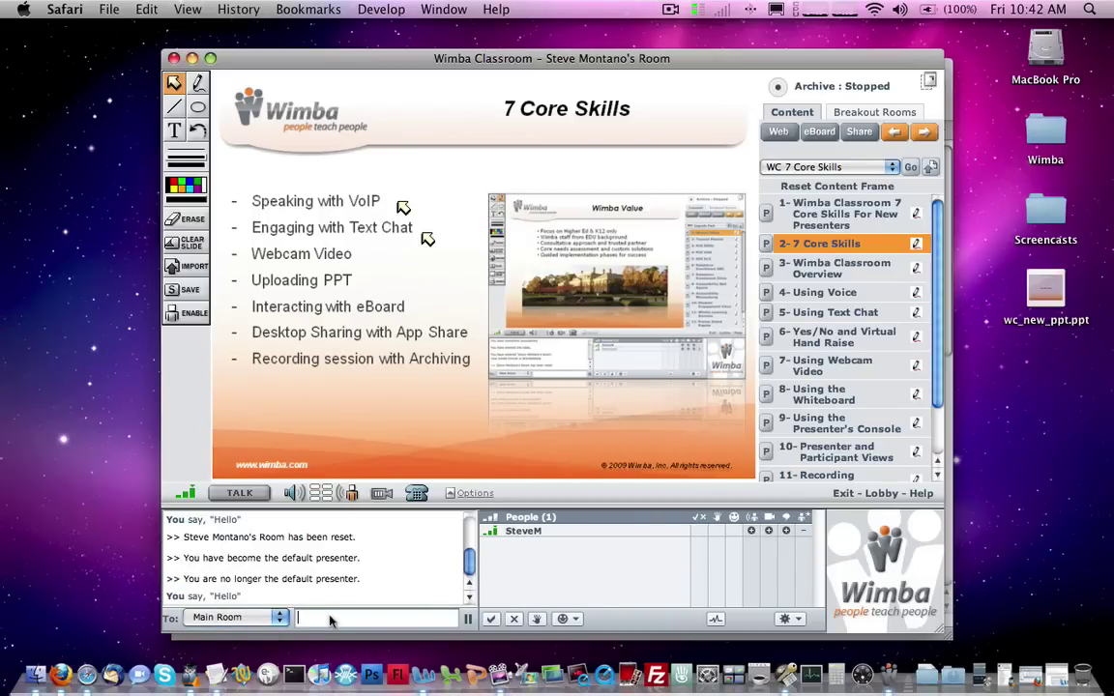
type("Hello")
key("Return")
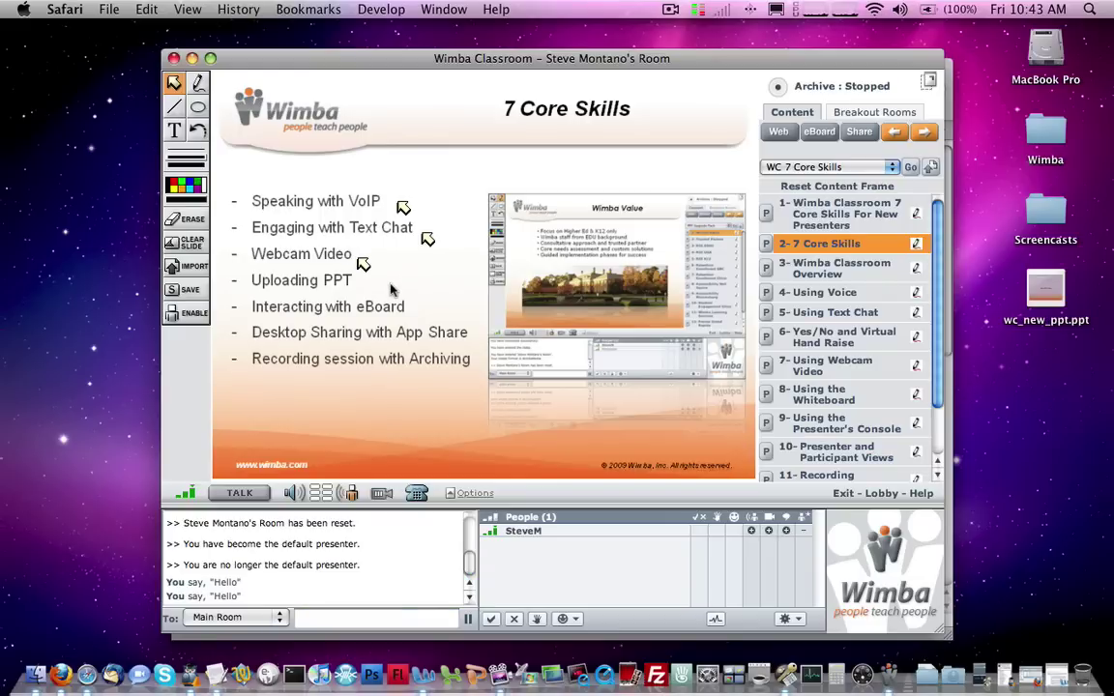
left_click(382, 495)
left_click_drag(233, 93, 226, 56)
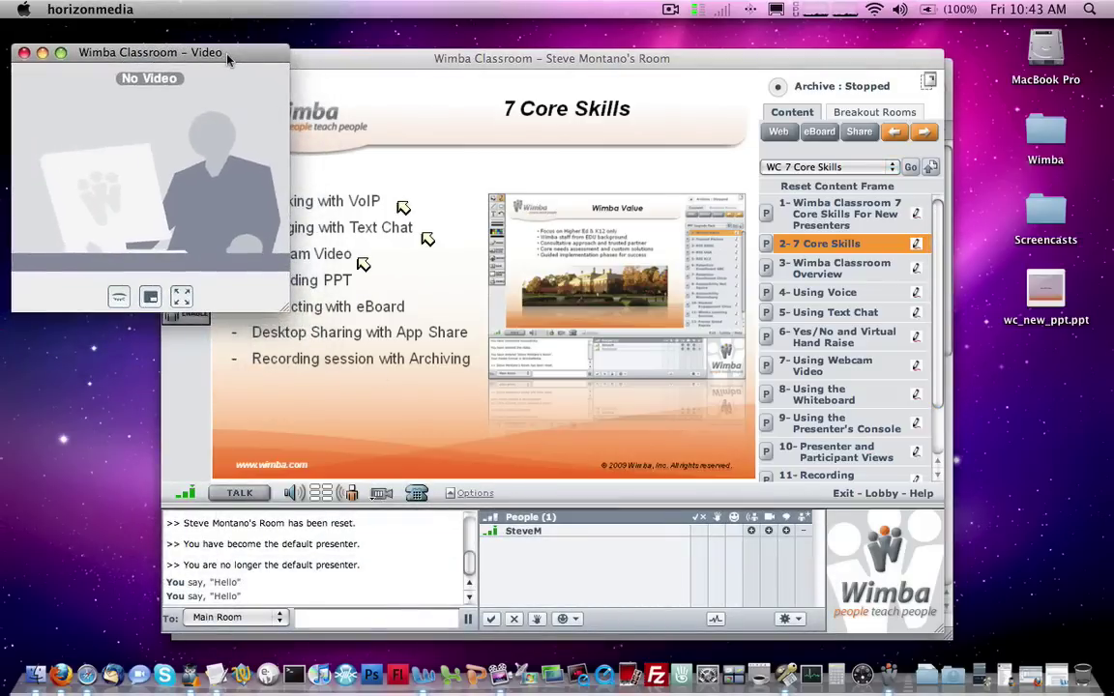
left_click(119, 300)
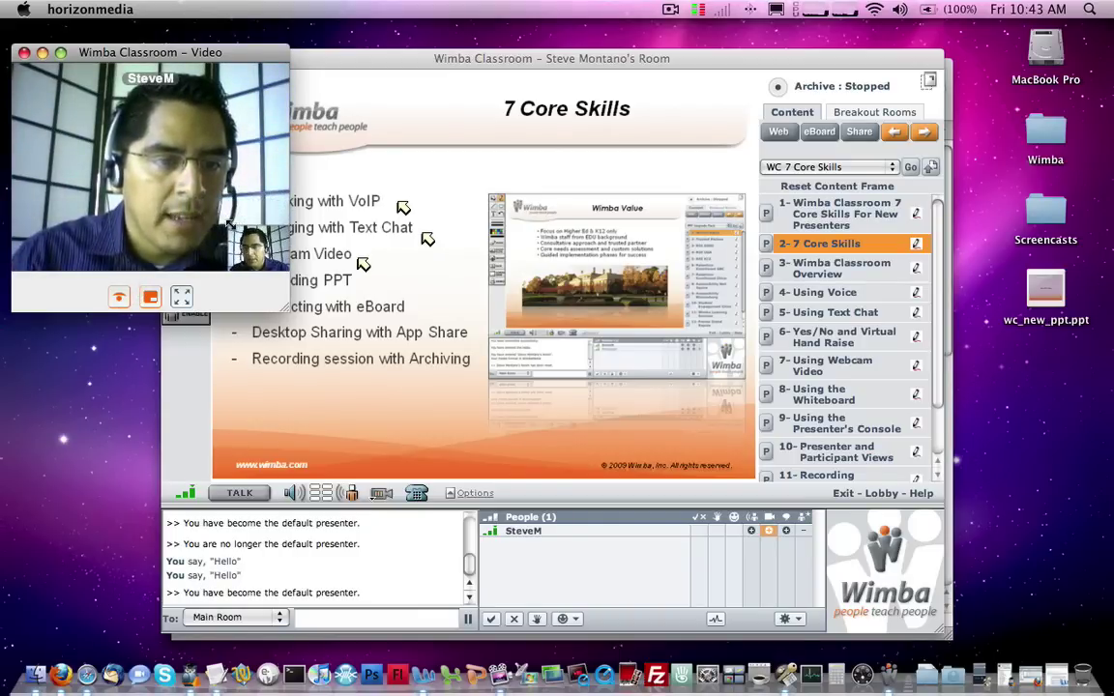
mouse_move(229, 225)
left_mouse_down()
mouse_move(44, 87)
mouse_move(226, 129)
mouse_move(233, 235)
left_mouse_up()
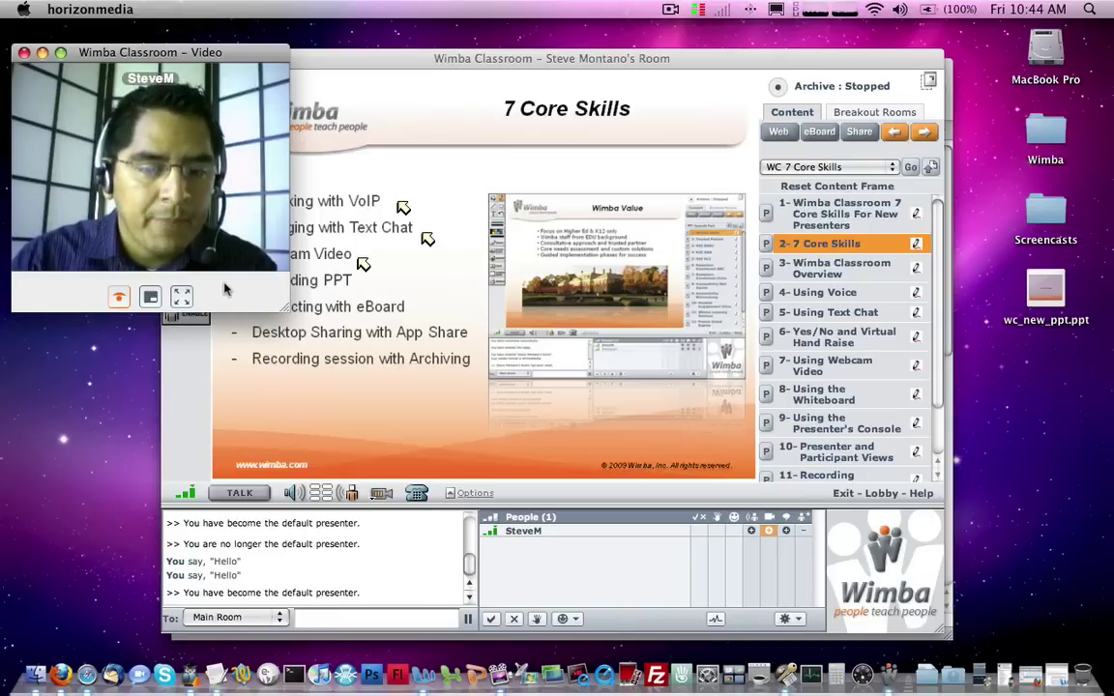
left_click(119, 298)
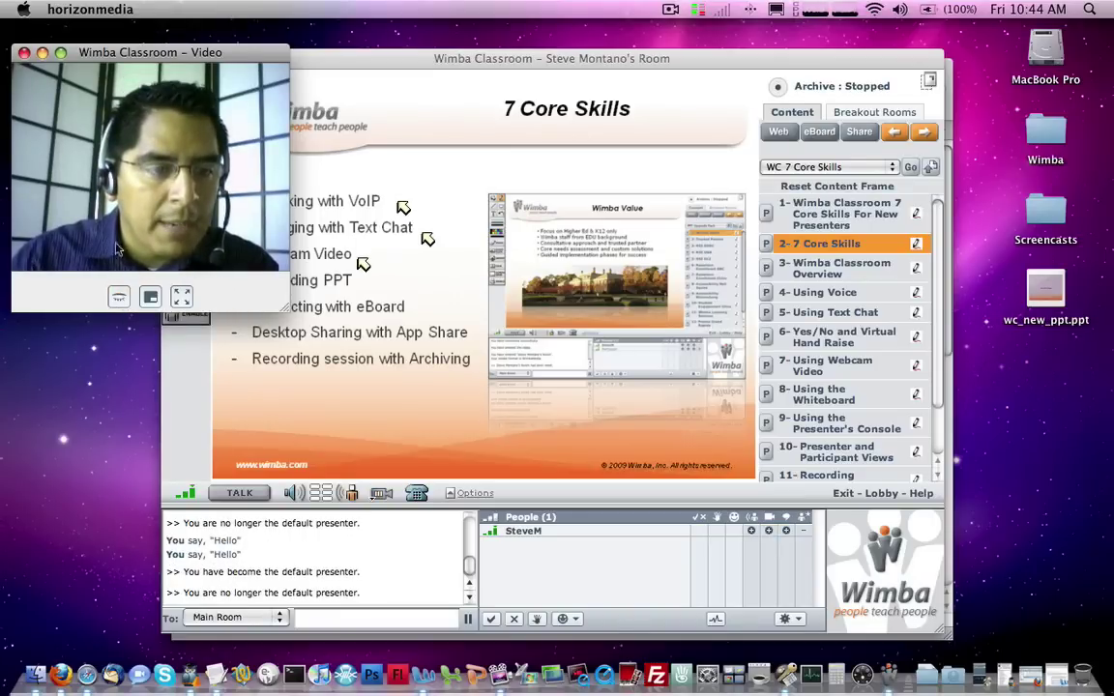
left_click(24, 52)
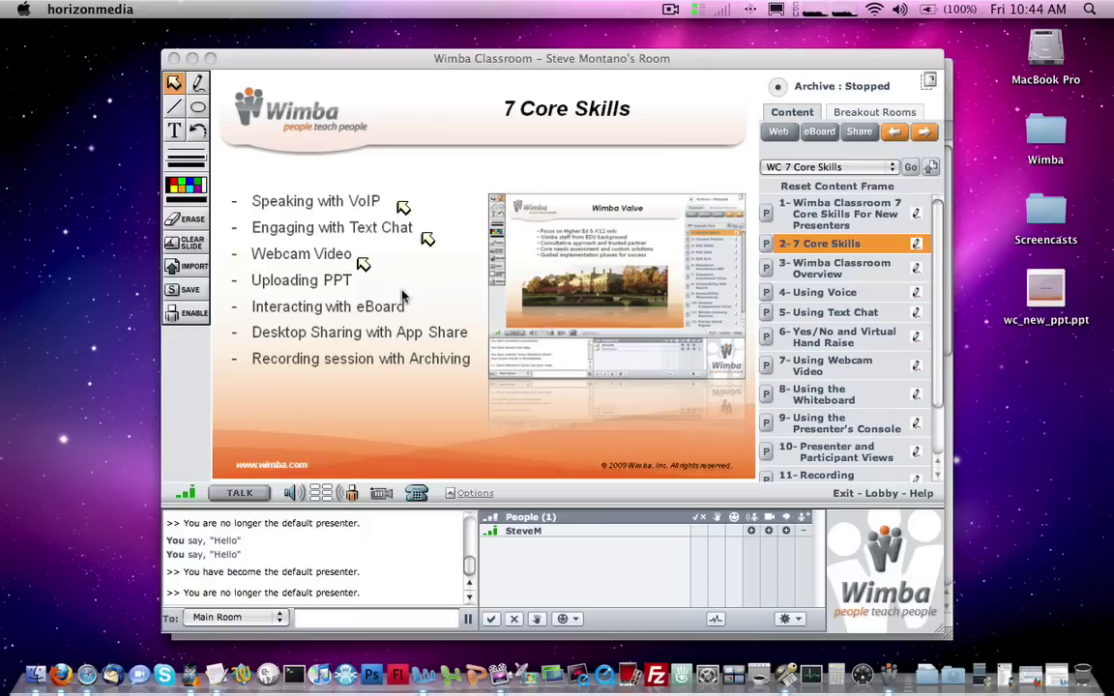
Arrow the Uploading PPT bullet, then import wc_new_ppt.ppt from the Desktop into the eBoard.
left_click(319, 255)
left_click(346, 269)
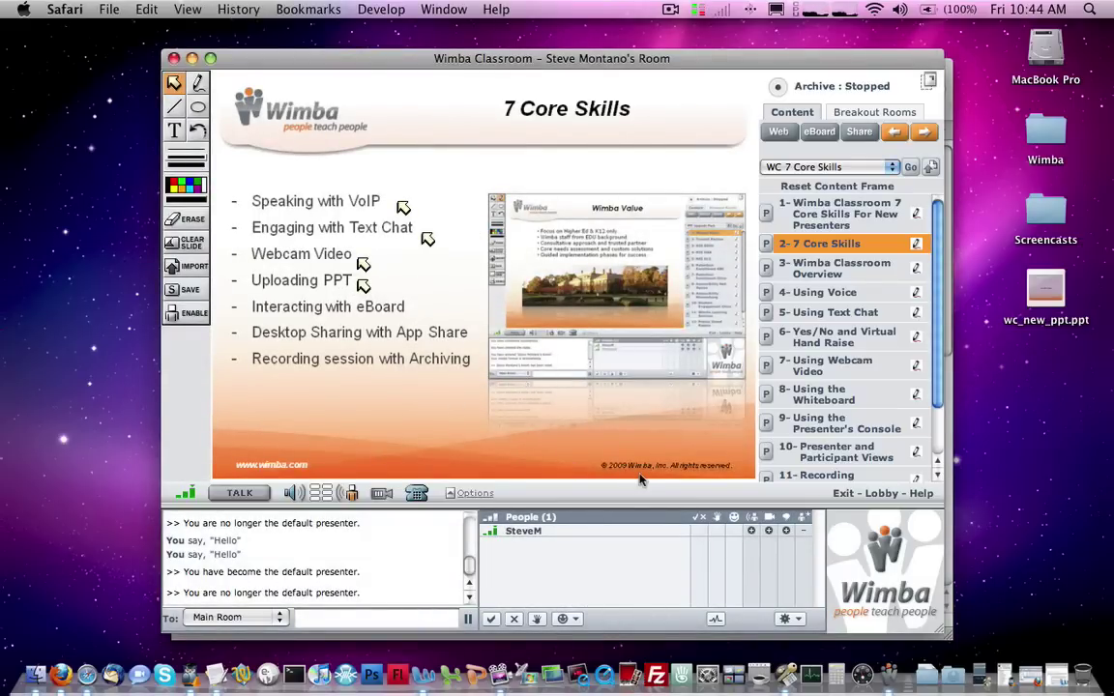
left_click(931, 168)
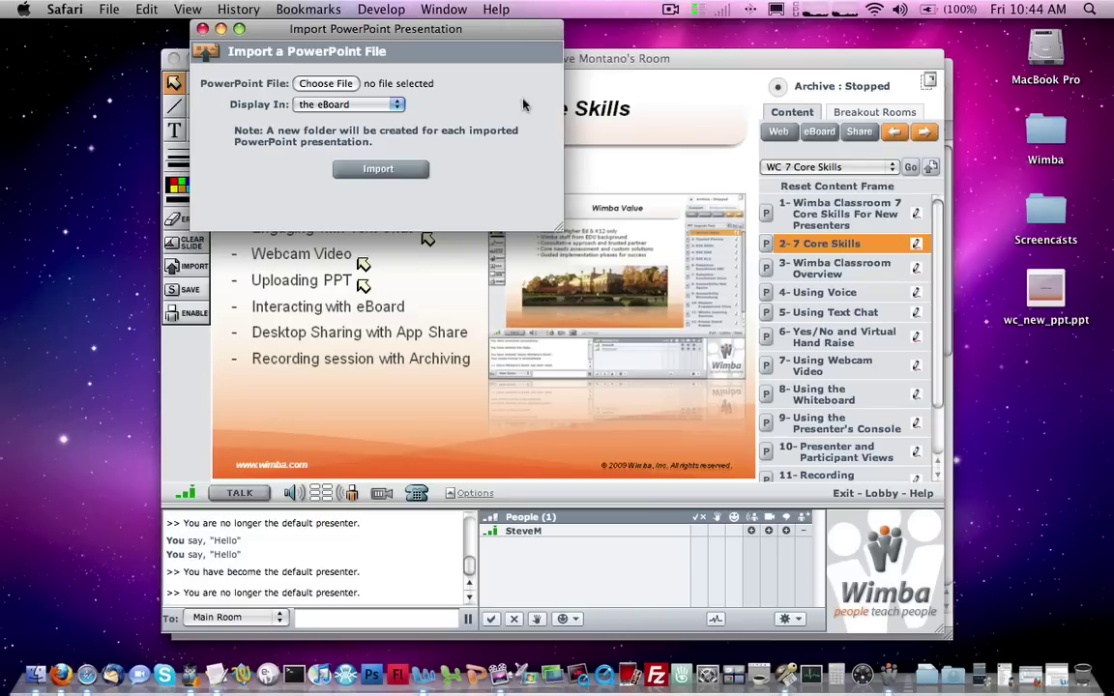
left_click(338, 87)
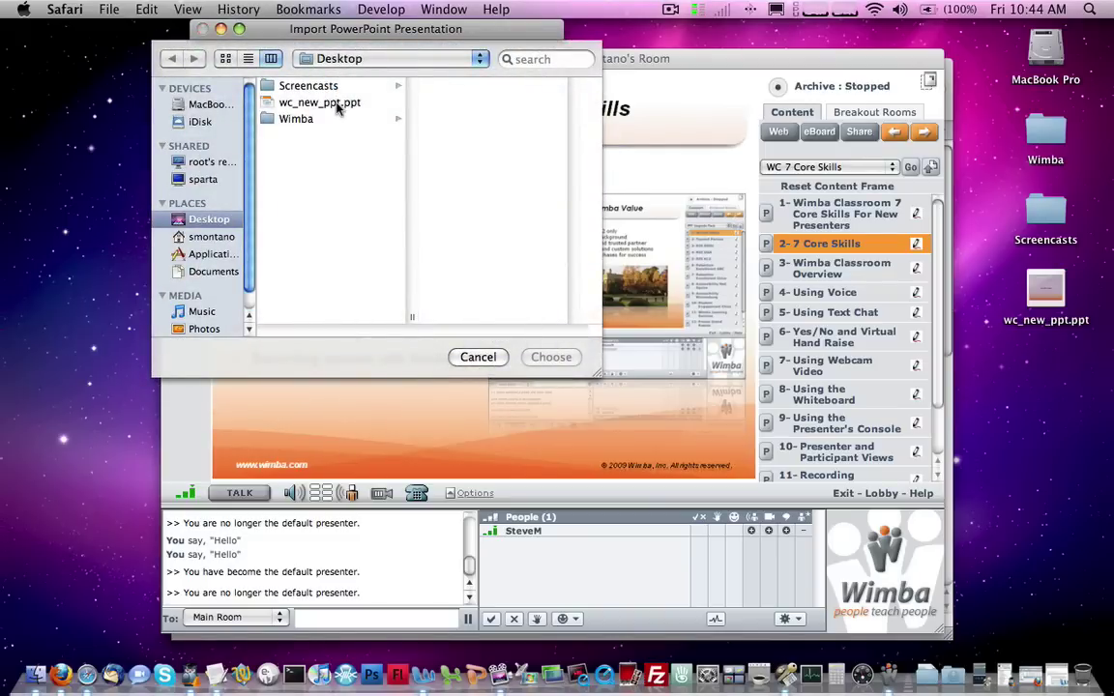
left_click(337, 107)
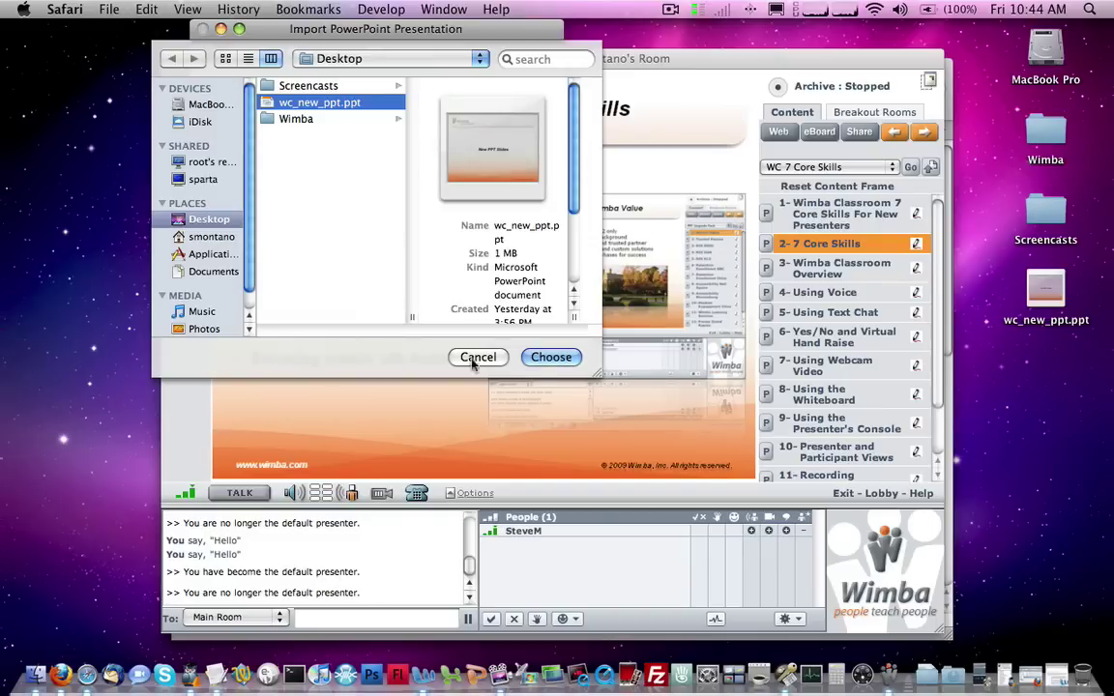
left_click(553, 357)
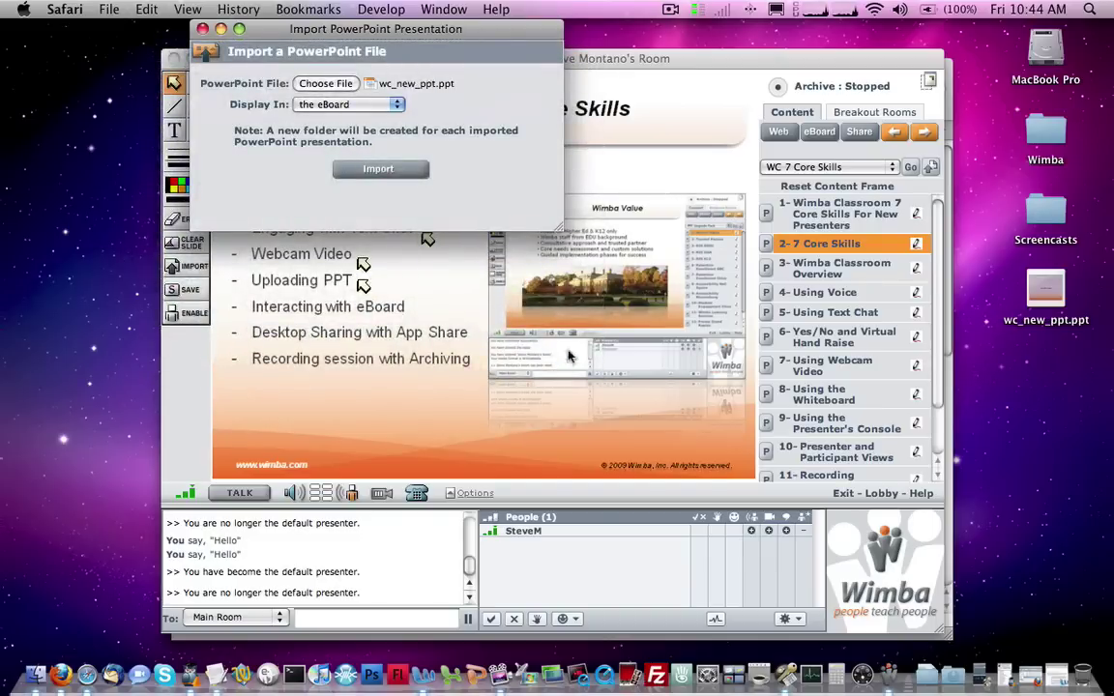
left_click(397, 174)
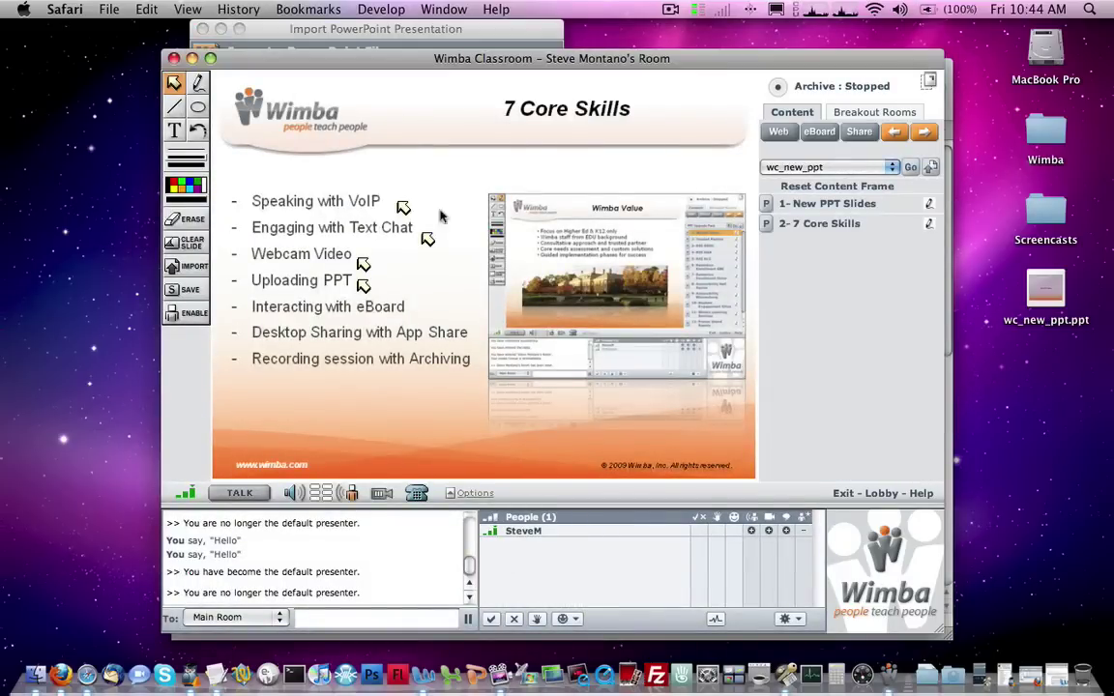
Close the PowerPoint import window, view 1- New PPT Slides, then return to 2- 7 Core Skills.
left_click(202, 29)
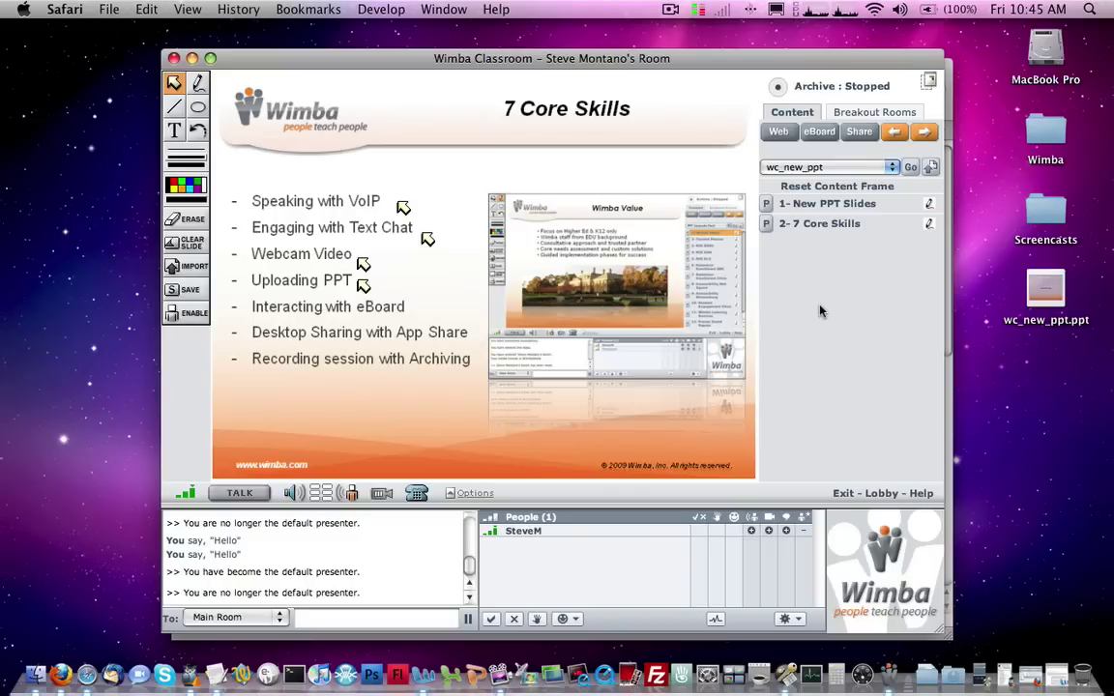
left_click(864, 204)
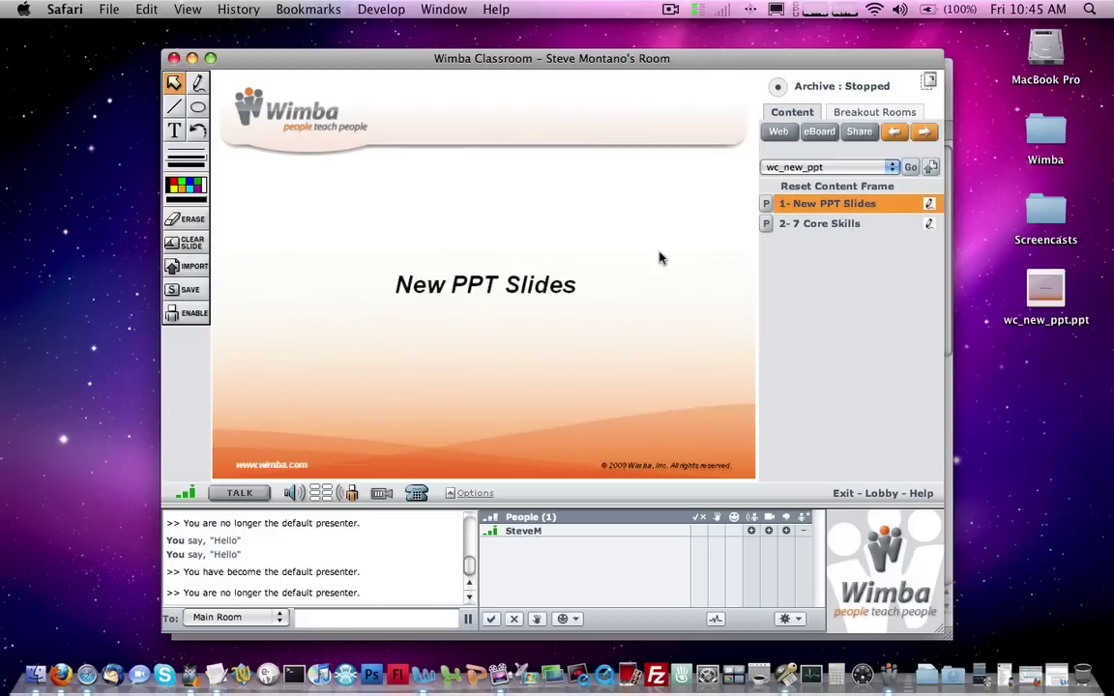
left_click(811, 224)
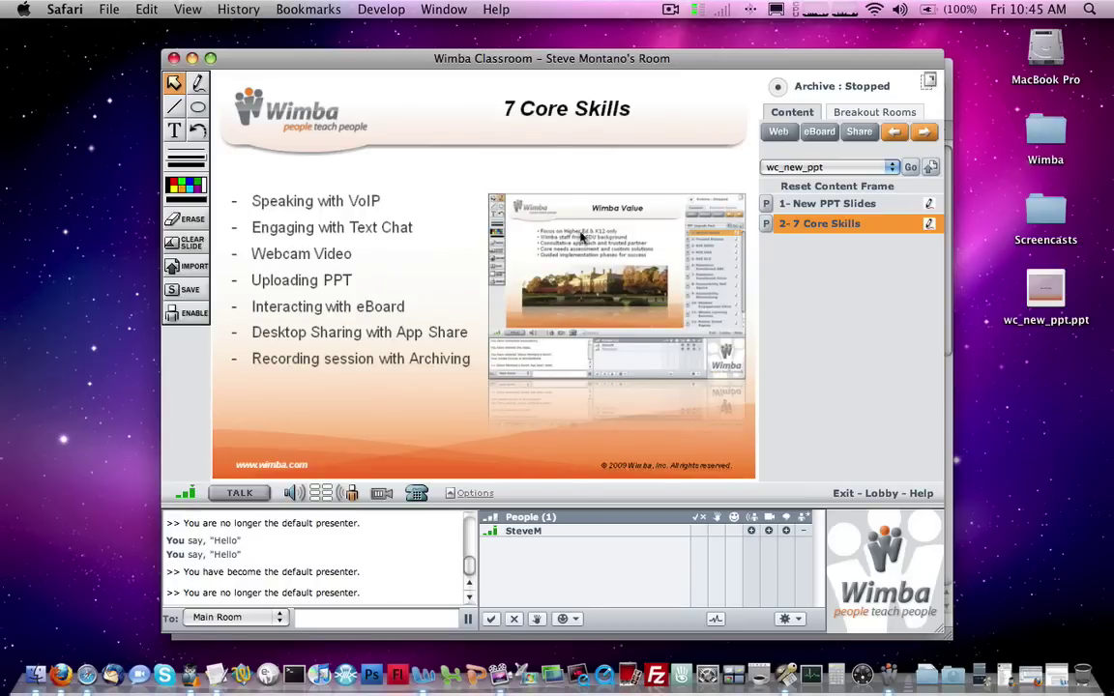
Stamp arrows beside the VoIP, Text Chat, Webcam Video and Uploading PPT bullets.
left_click(393, 203)
left_click(428, 232)
left_click(364, 259)
left_click(373, 285)
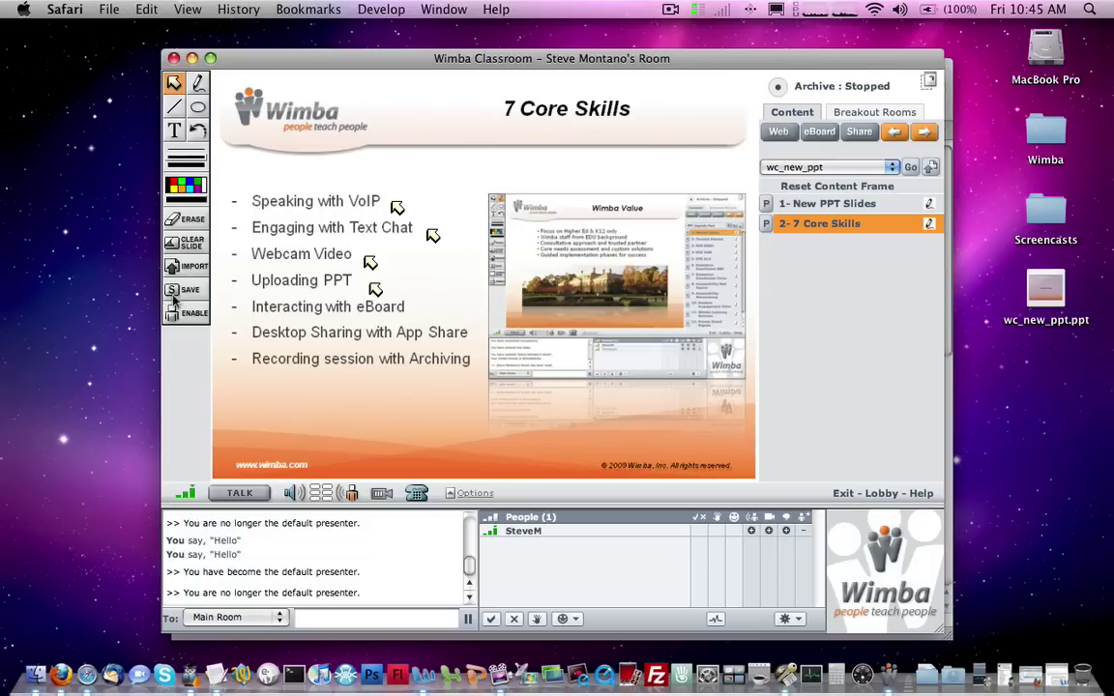
Draw a freehand stroke, a straight line, an ellipse and a rectangle on the slide.
left_click(198, 83)
left_click_drag(377, 126, 523, 164)
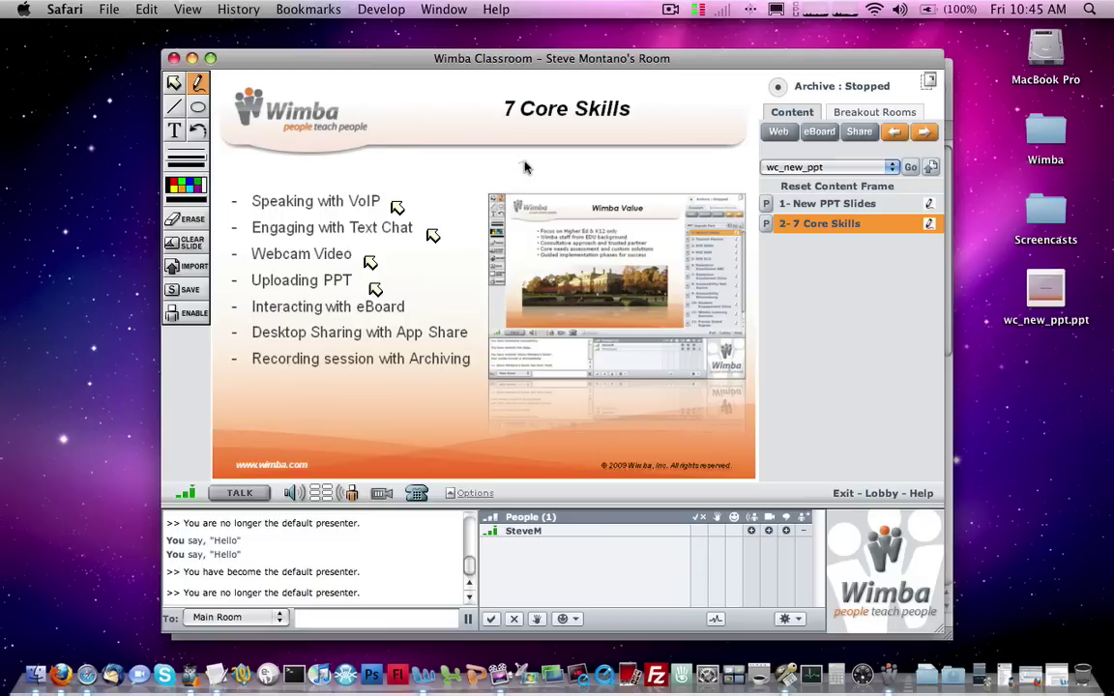
left_click(174, 107)
left_click_drag(312, 147, 407, 191)
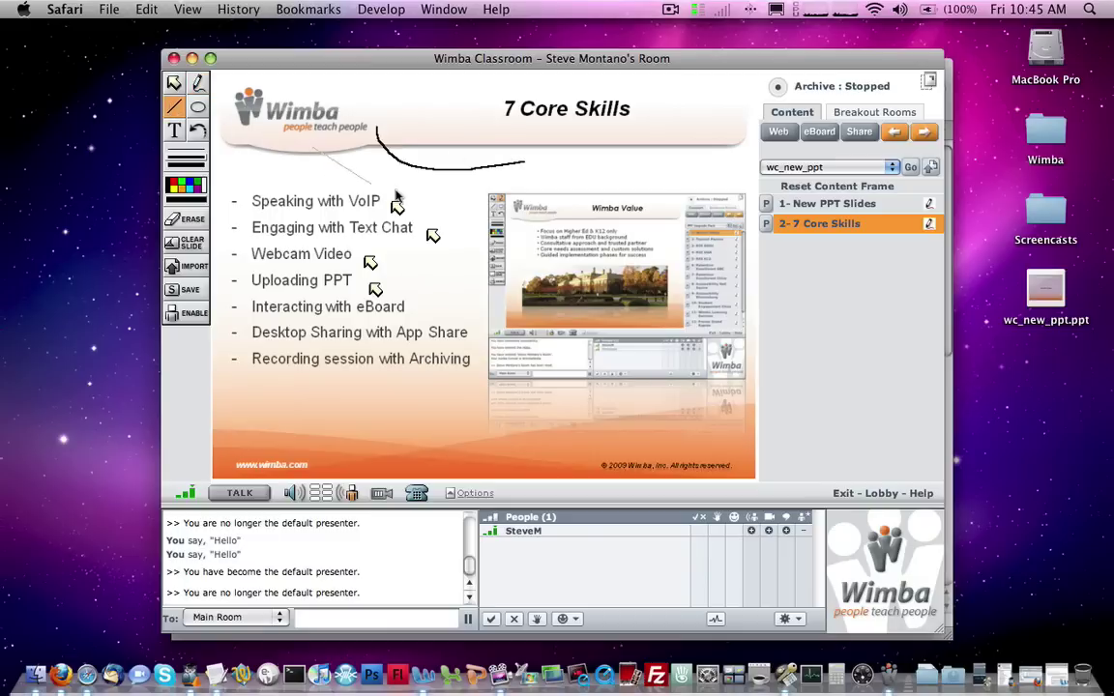
left_click(197, 110)
left_click_drag(435, 100, 520, 152)
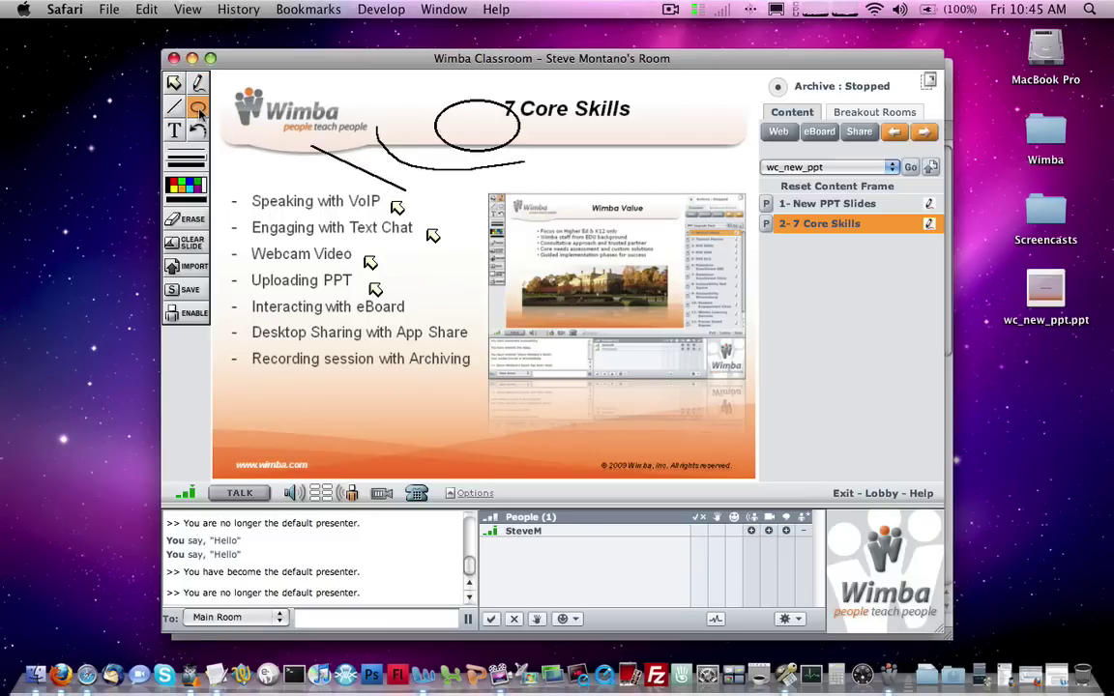
left_click(198, 109)
mouse_move(413, 147)
left_mouse_down()
mouse_move(463, 208)
mouse_move(503, 216)
left_mouse_up()
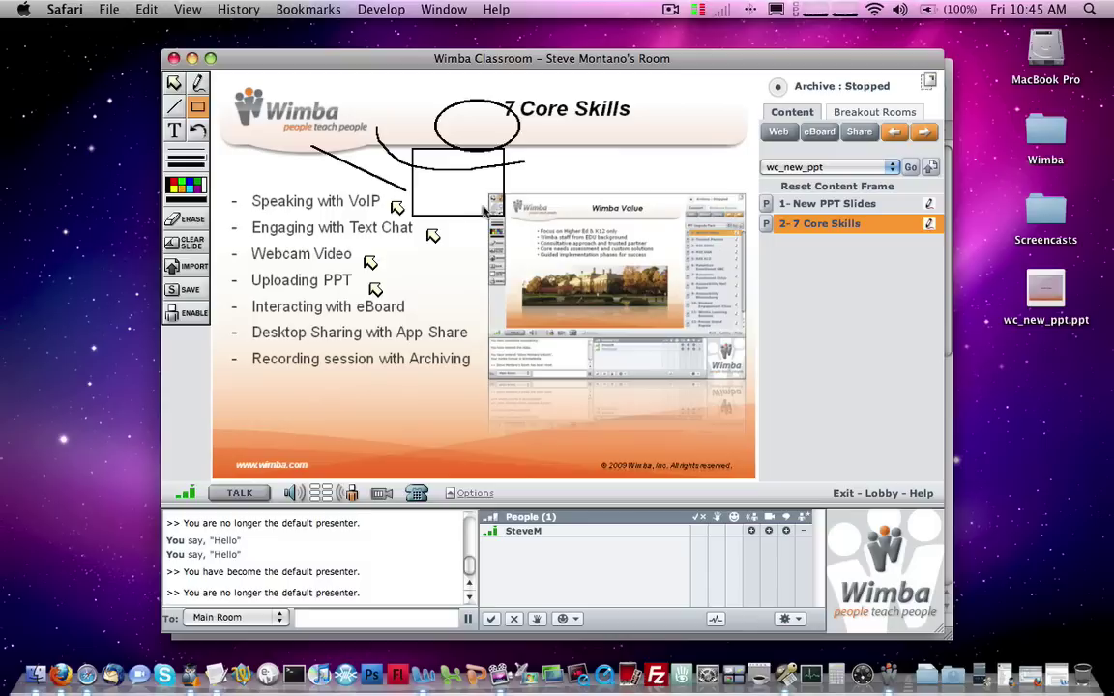
Highlight the Speaking with VoIP bullet in yellow and add dark text 'hello' below the list.
left_click(198, 84)
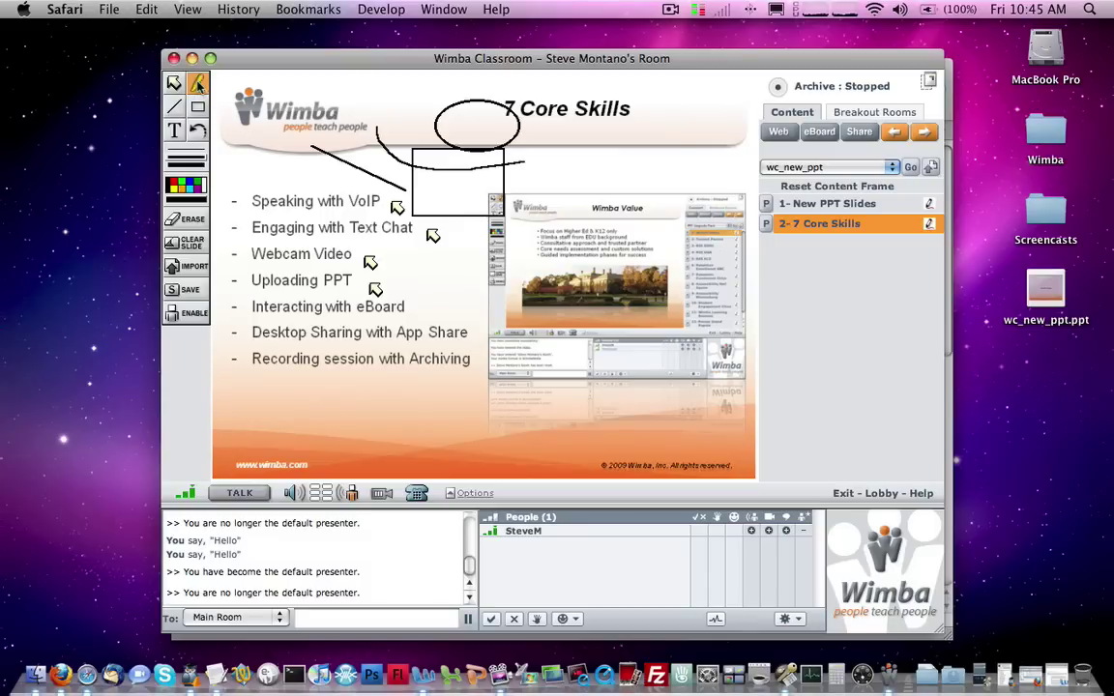
left_click(183, 183)
mouse_move(248, 203)
left_mouse_down()
mouse_move(380, 202)
mouse_move(404, 228)
left_mouse_up()
left_click(174, 131)
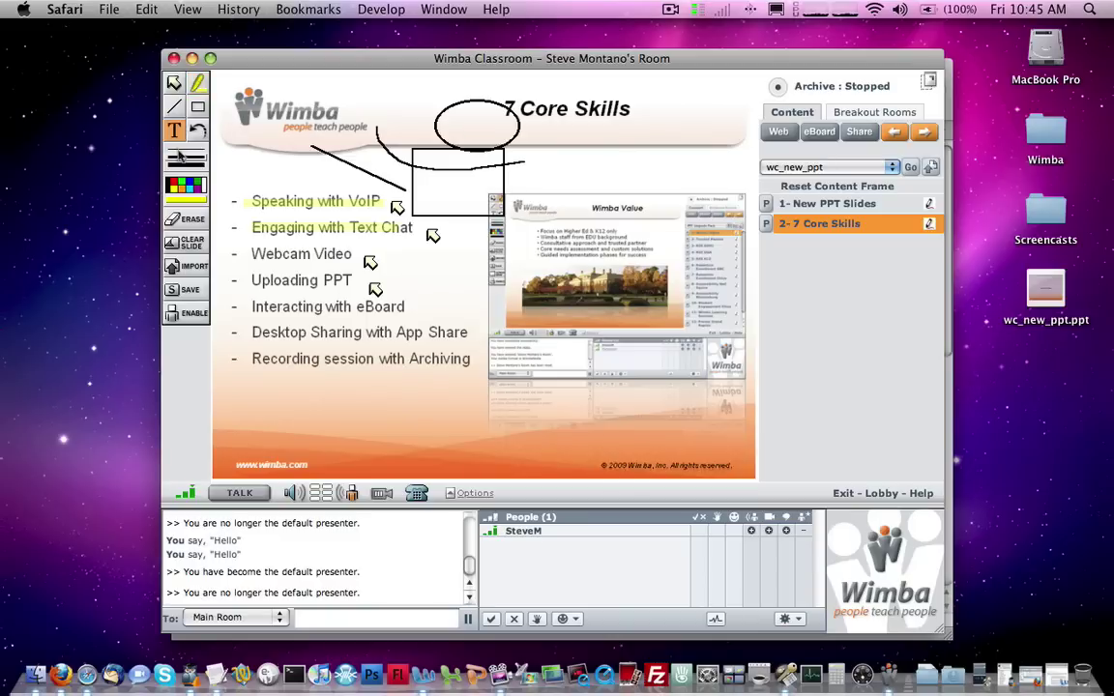
left_click(175, 191)
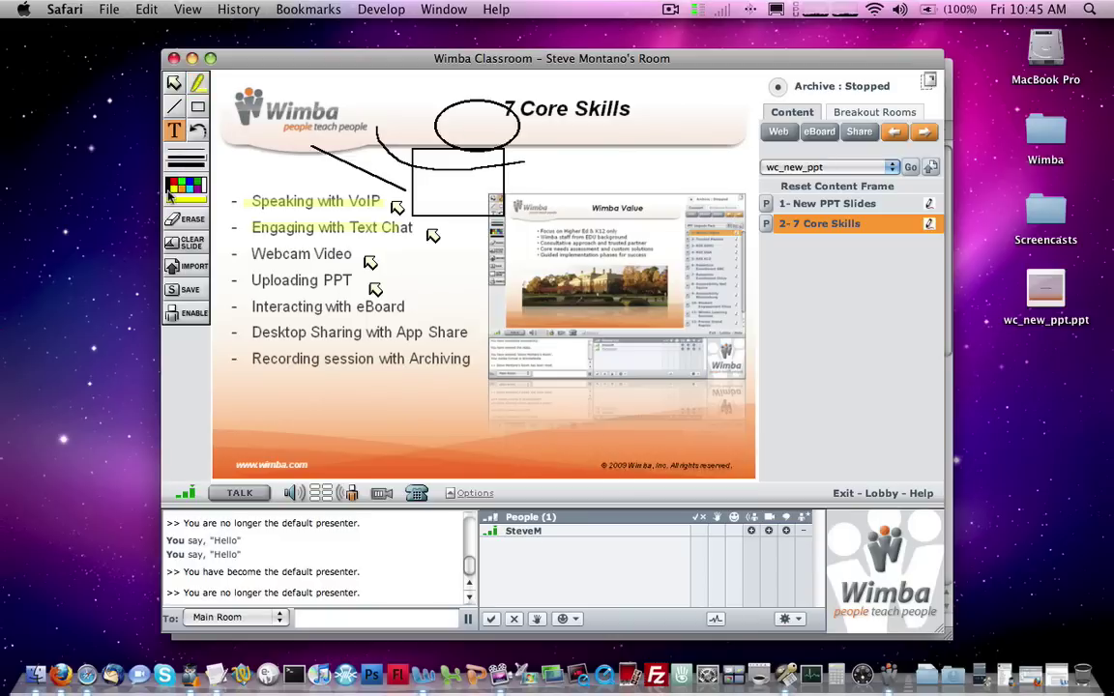
left_click(283, 389)
type("hello")
Undo the text, highlights, shapes, lines and arrow markers.
left_click(199, 136)
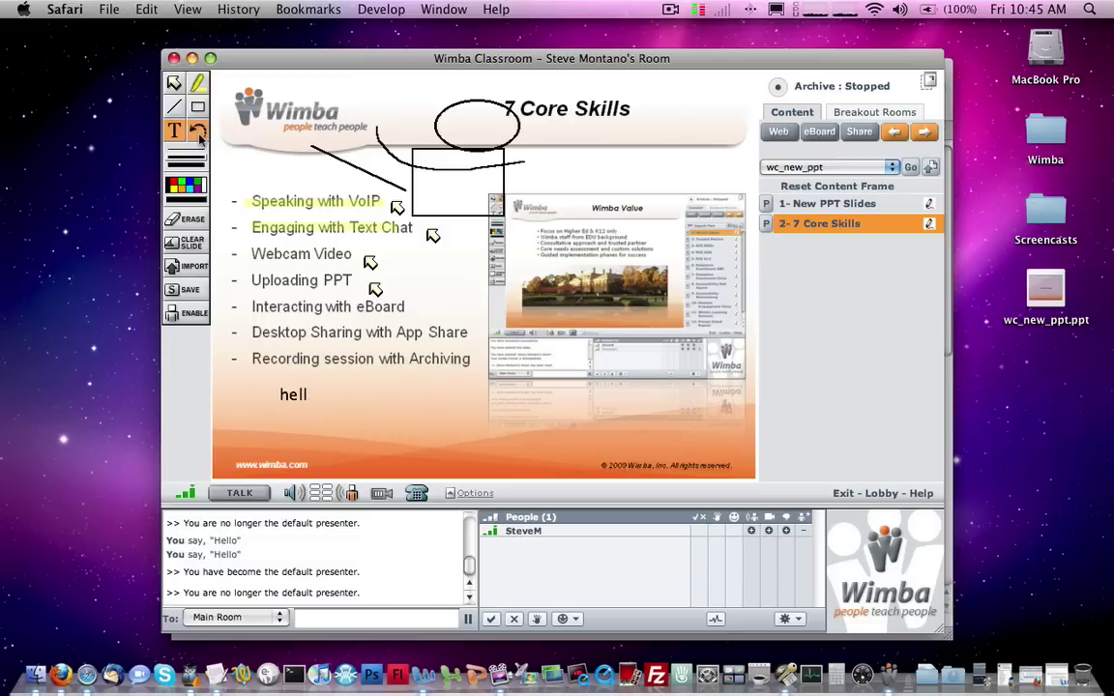
left_click(199, 137)
left_click(199, 136)
left_click(199, 136)
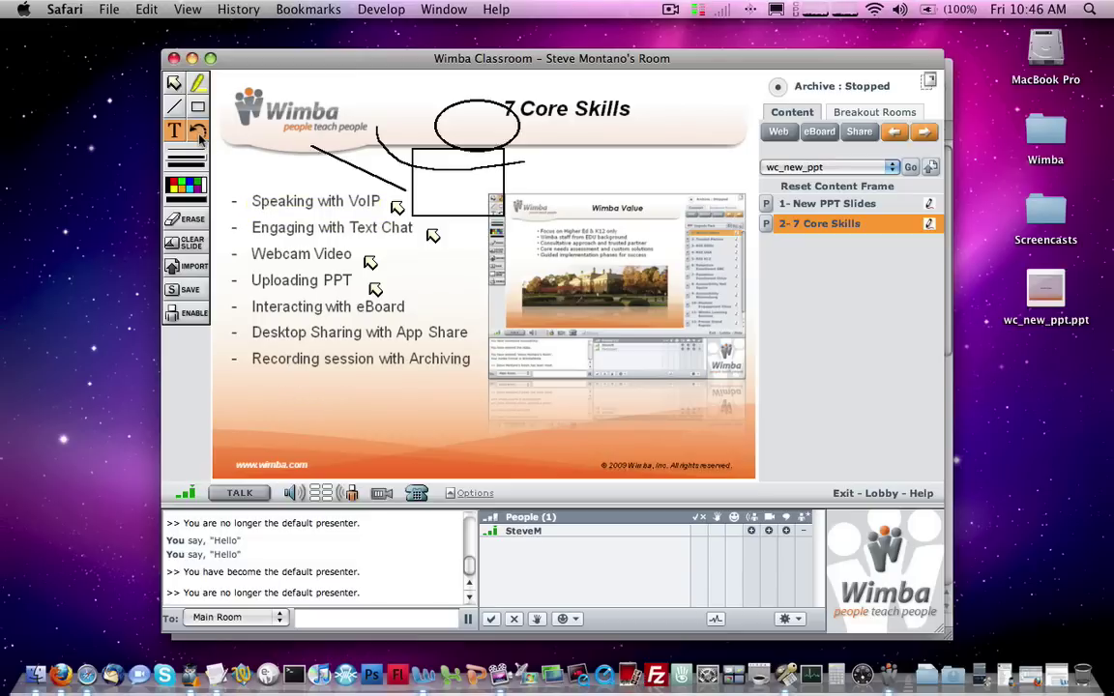
left_click(199, 136)
left_click(199, 136)
left_click(199, 136)
left_click(199, 137)
left_click(199, 137)
left_click(199, 136)
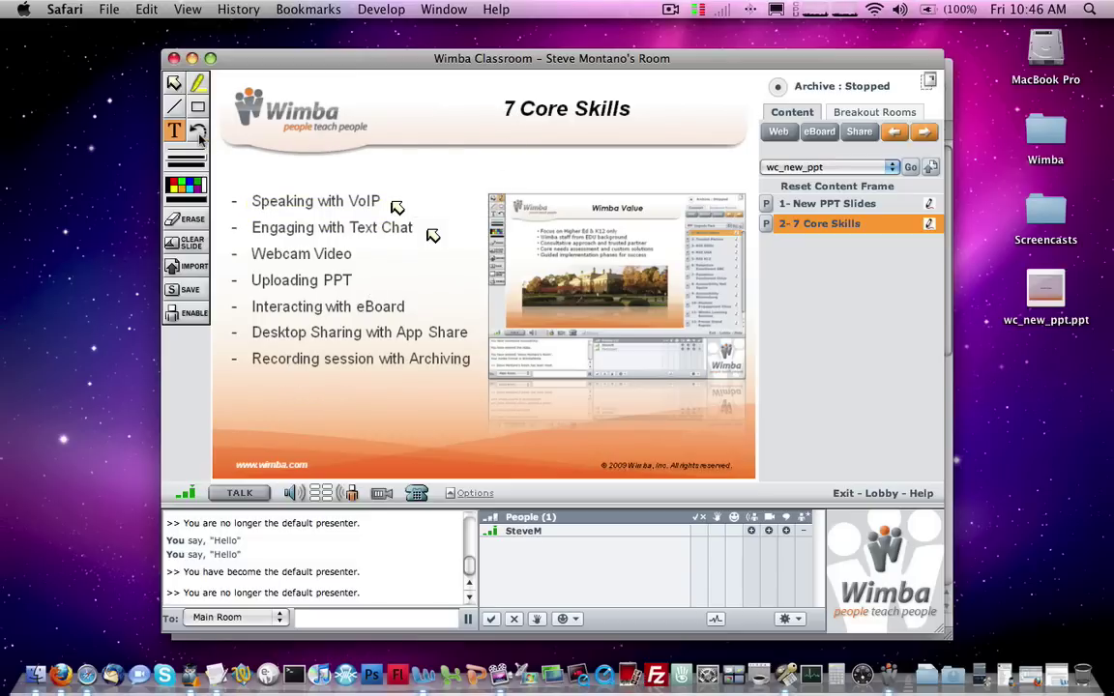
left_click(199, 136)
left_click(199, 136)
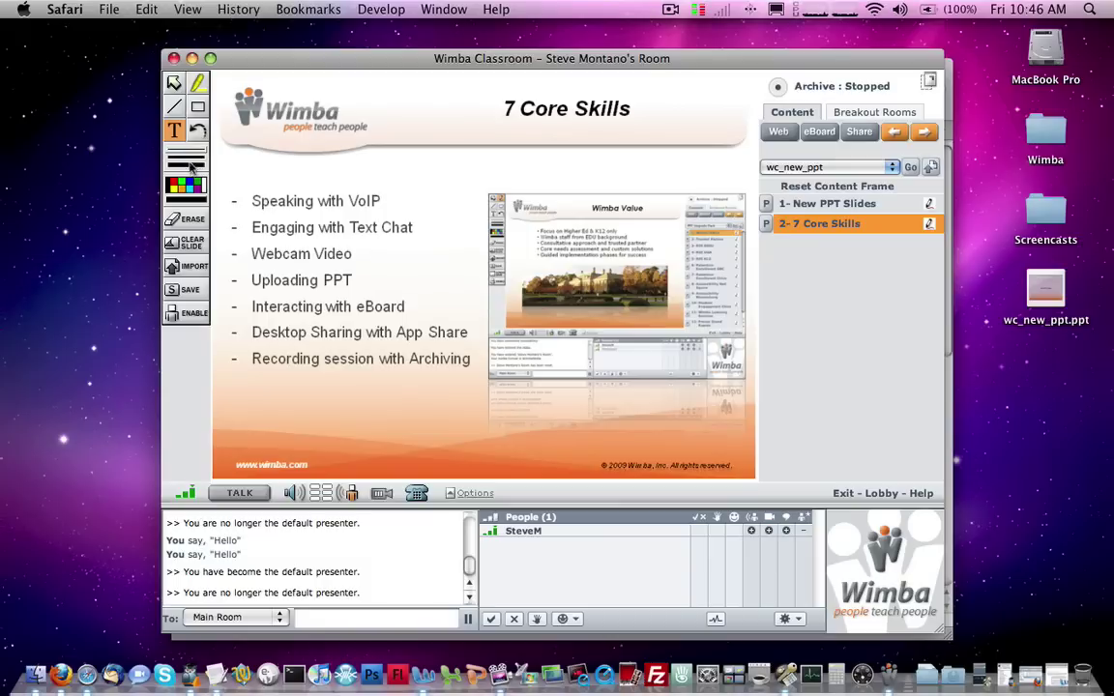
Draw a blue freehand stroke, erase it, and doodle a small blue shape near the first bullet.
left_click(192, 187)
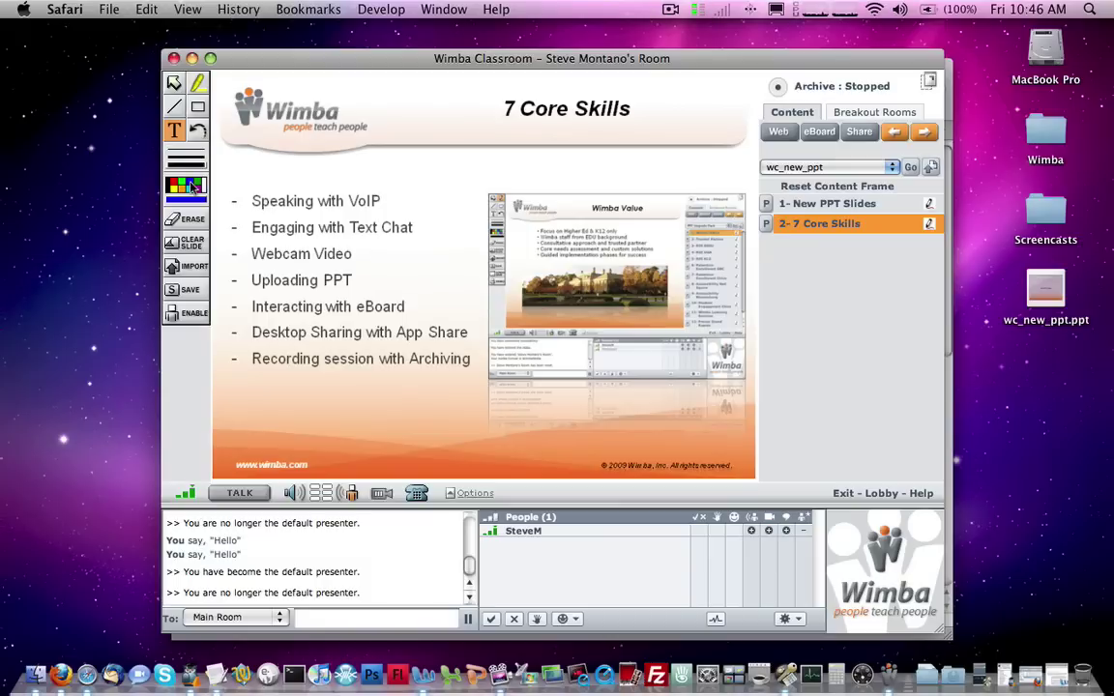
left_click(197, 85)
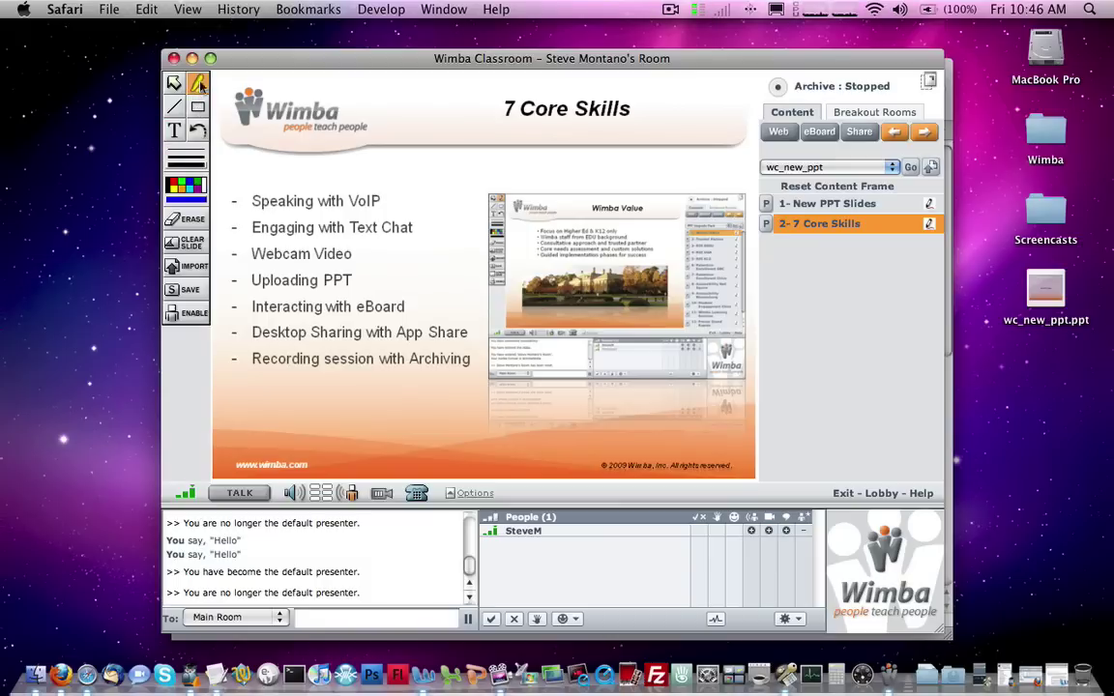
left_click_drag(298, 158, 542, 233)
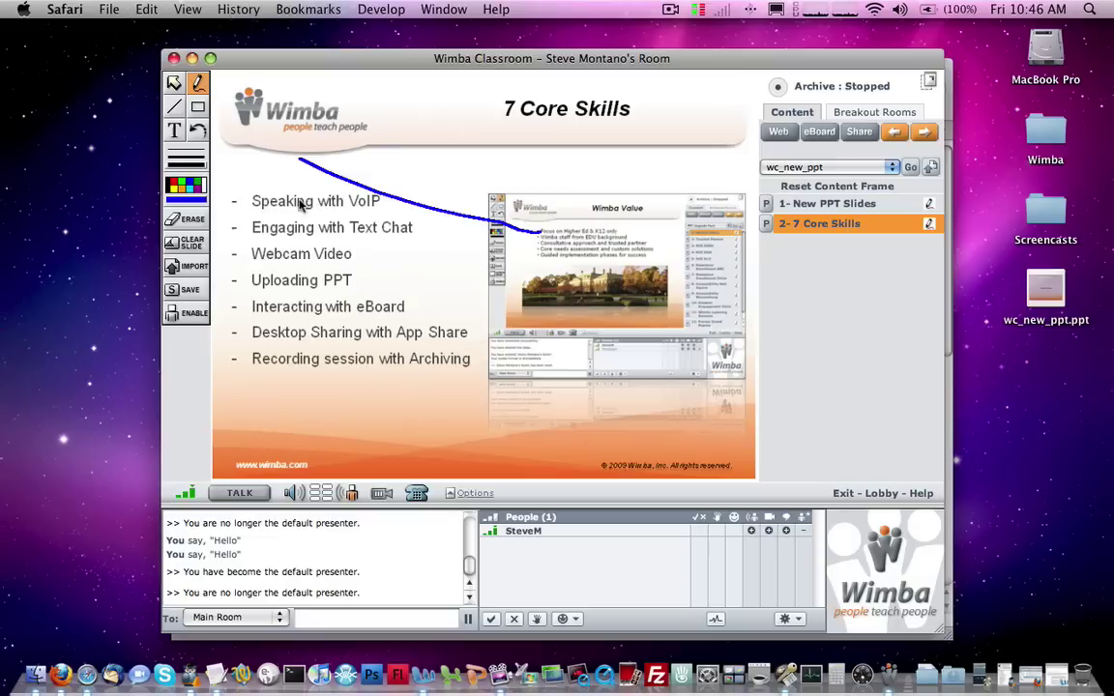
left_click(191, 221)
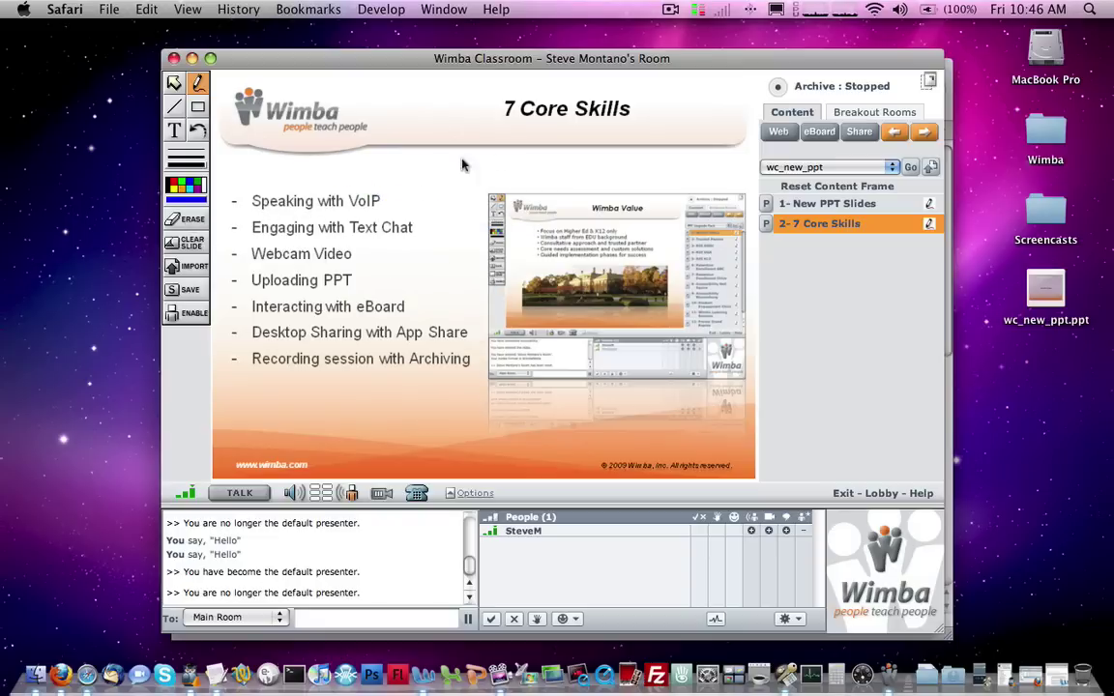
mouse_move(423, 166)
left_mouse_down()
mouse_move(424, 200)
mouse_move(500, 187)
left_mouse_up()
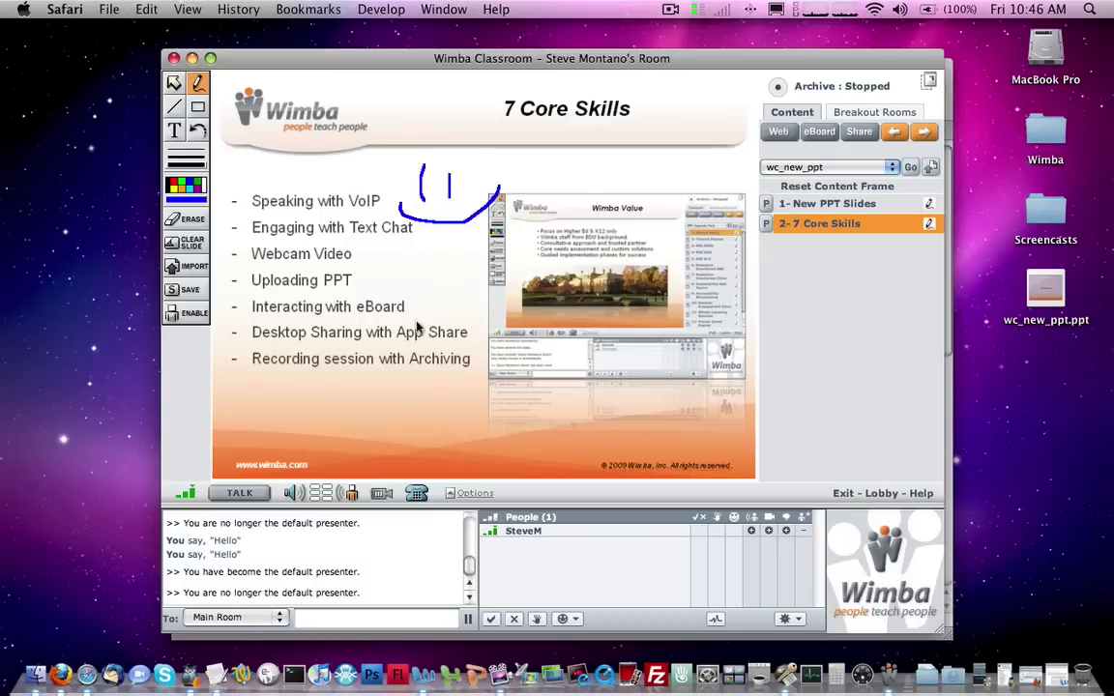
Clear all drawings with CLEAR SLIDE and reload the 2- 7 Core Skills slide.
left_click(204, 248)
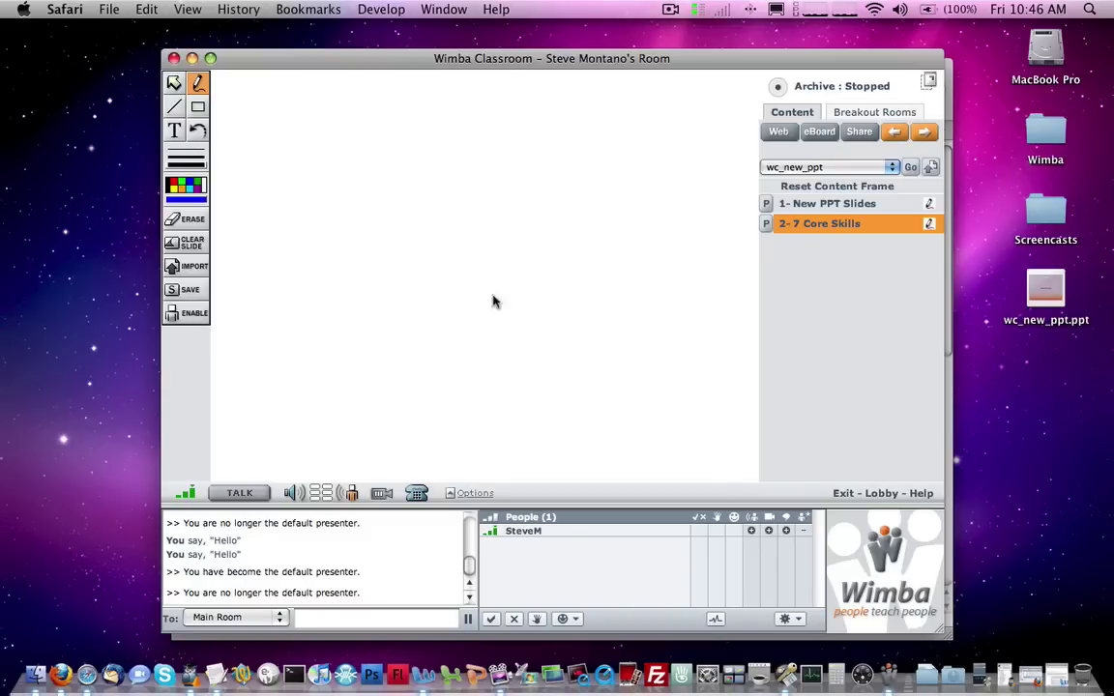
left_click(838, 227)
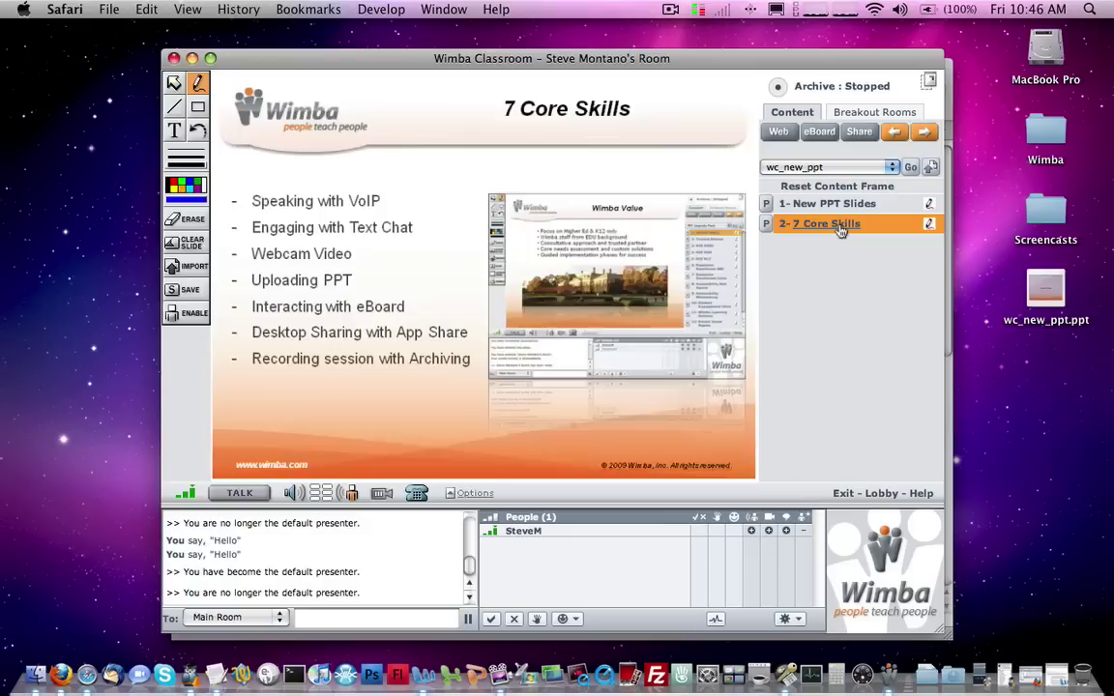
Arrow the five bullets from VoIP to Interacting with eBoard, then bring the room in front of Word.
left_click(174, 83)
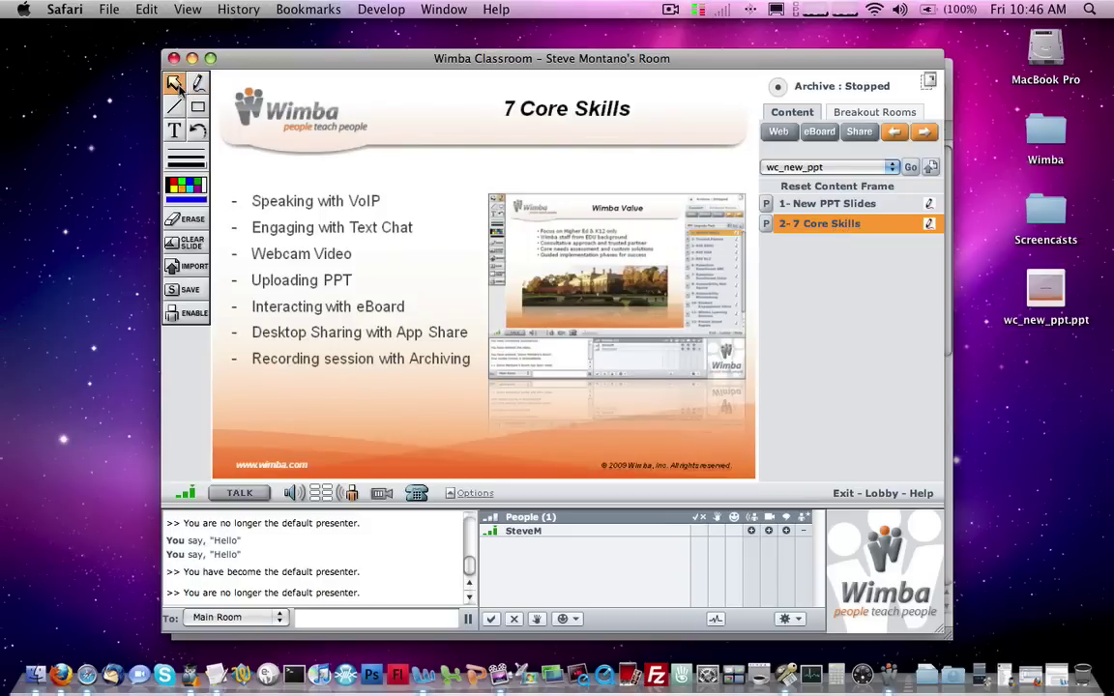
left_click(396, 204)
left_click(427, 234)
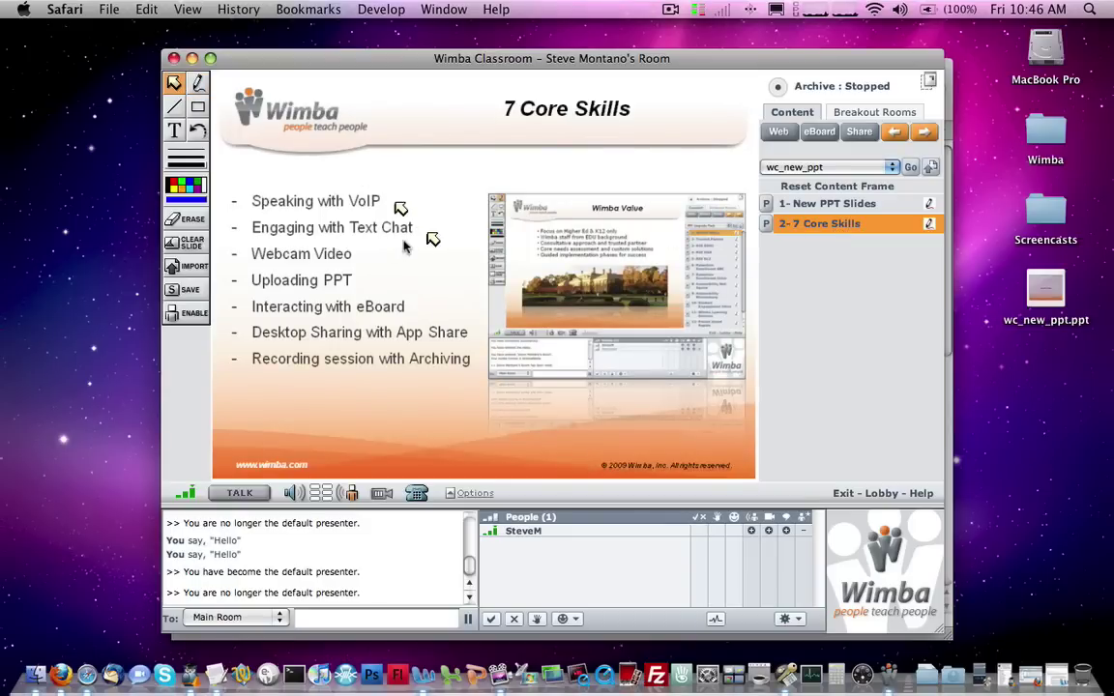
left_click(373, 257)
left_click(369, 284)
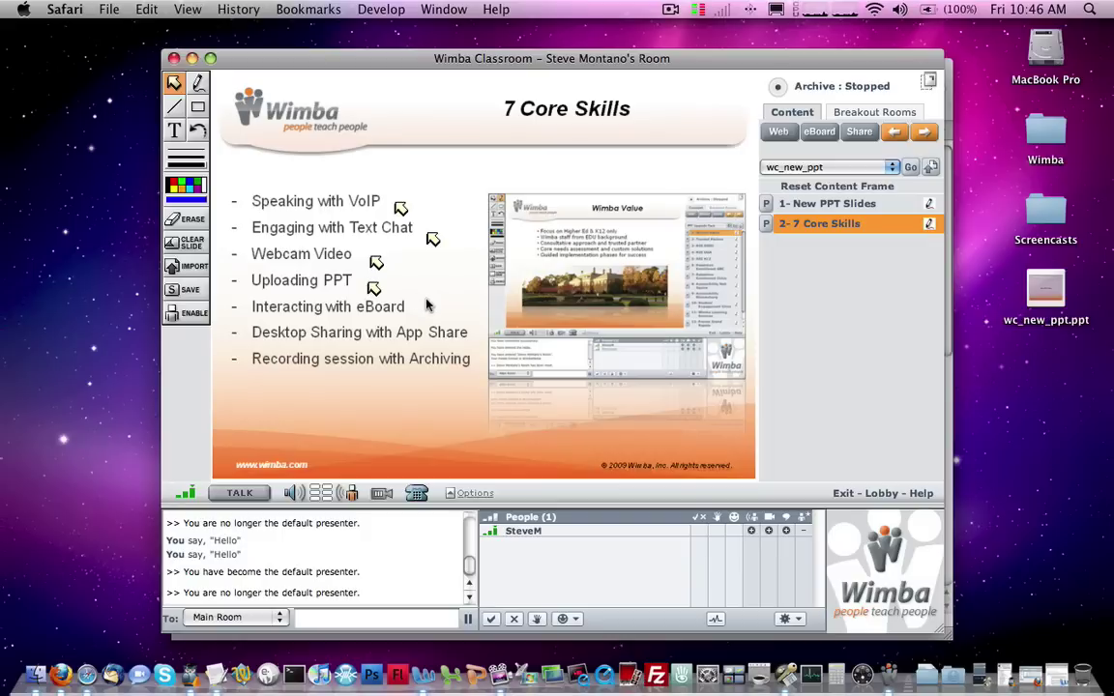
left_click(414, 308)
left_click(1064, 683)
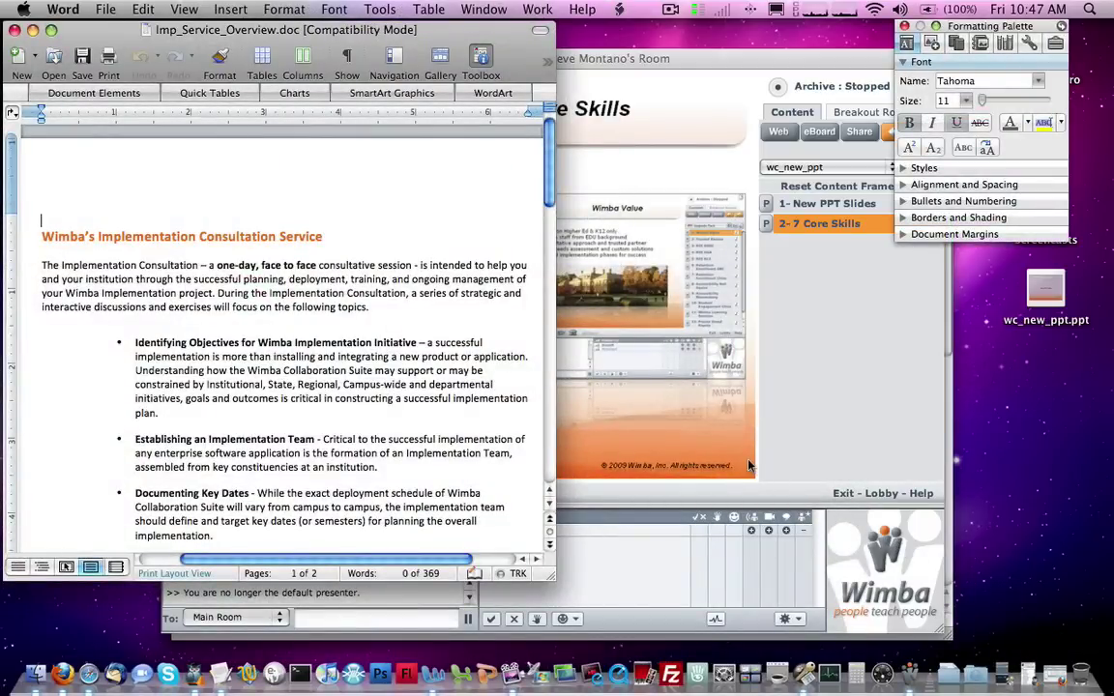
left_click(735, 379)
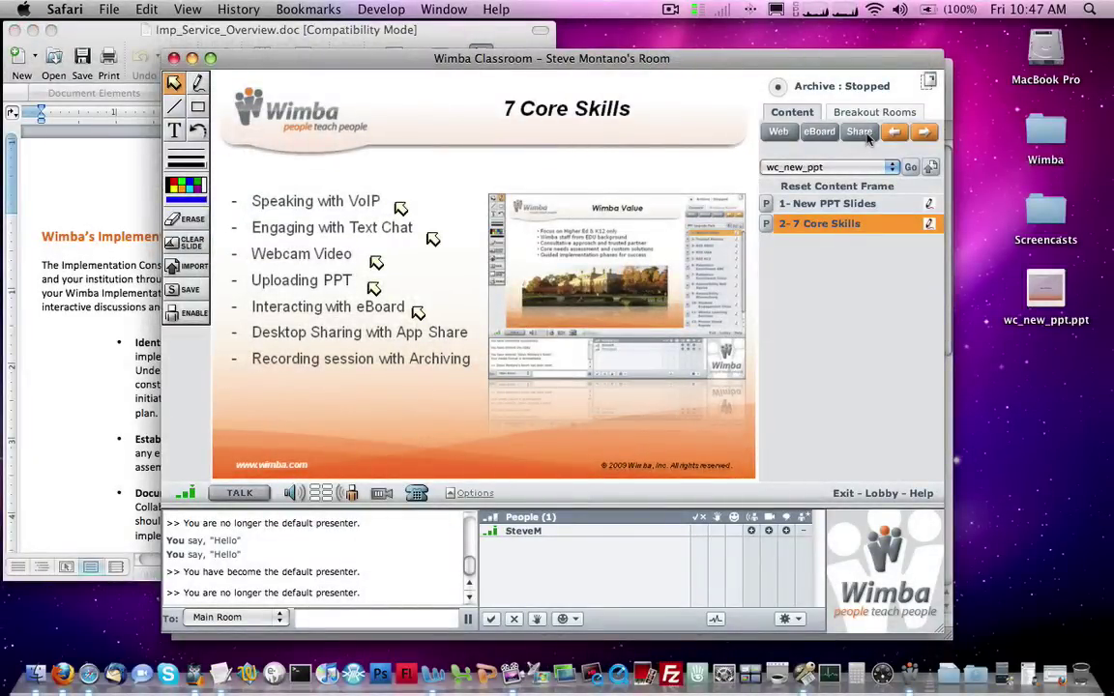
Start an AppShare session, moving its status window aside and beginning to share.
left_click(860, 132)
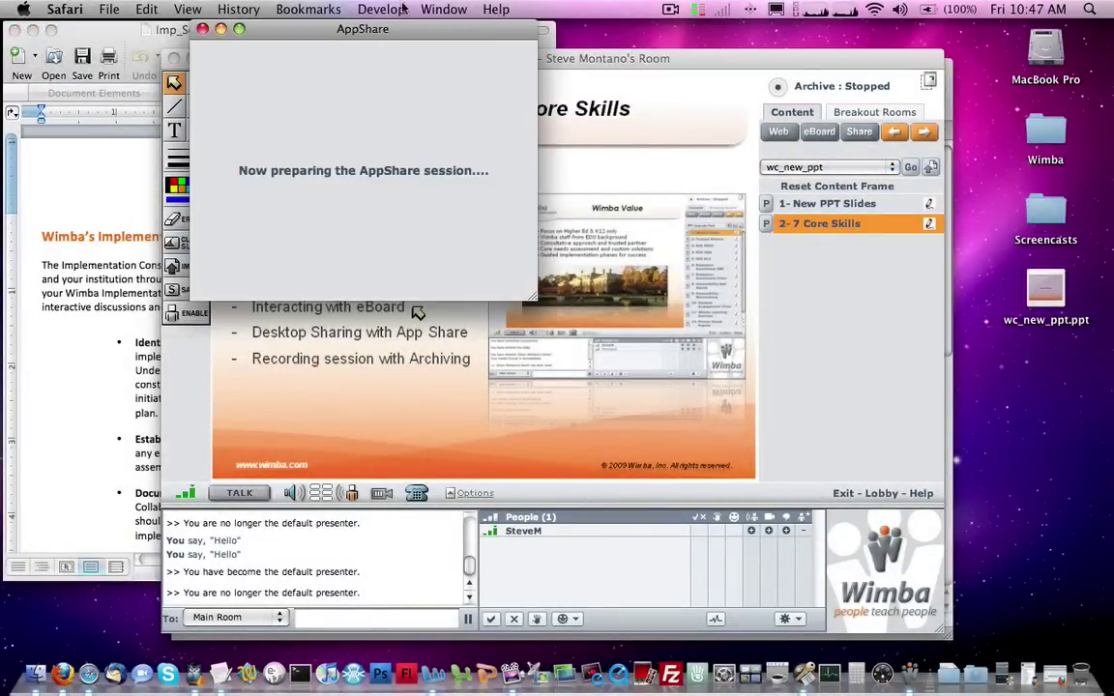
left_click_drag(279, 26, 679, 29)
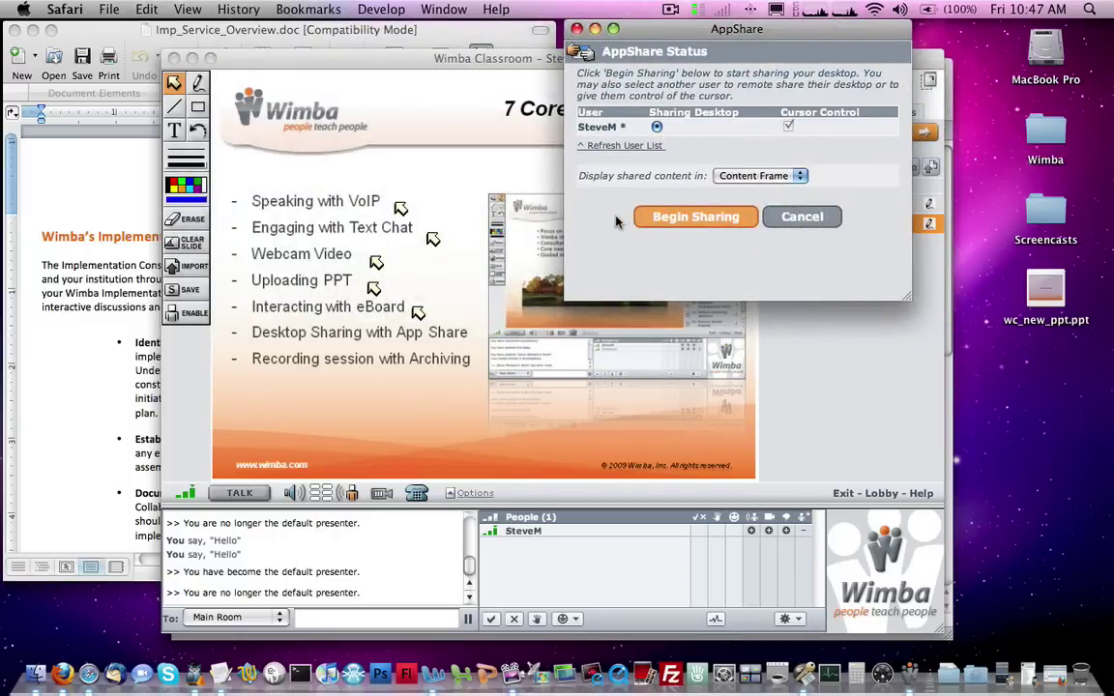
left_click(693, 220)
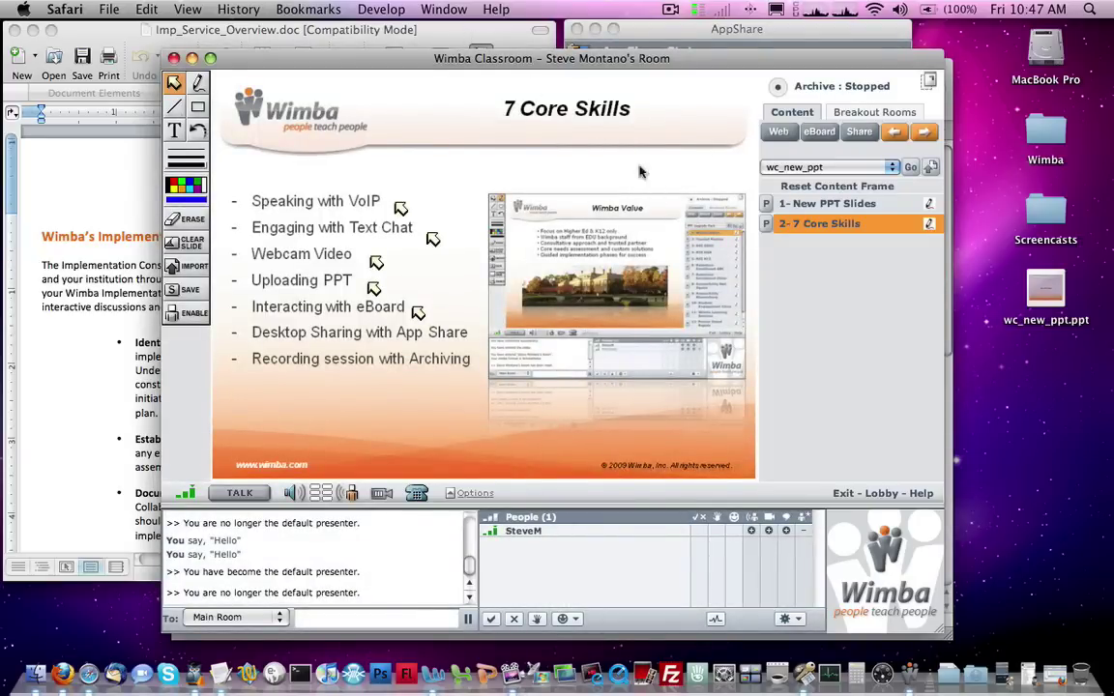
Reach the AppShare window through Exposé (F9) and confirm sharing a Screen Area.
left_click(463, 32)
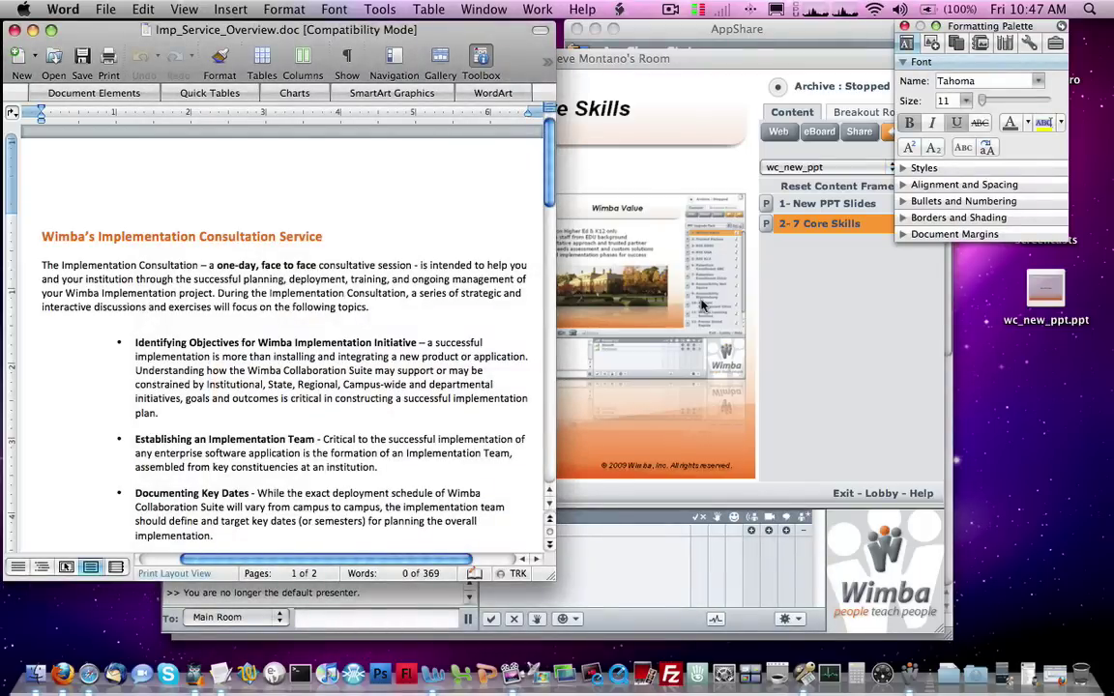
key("F9")
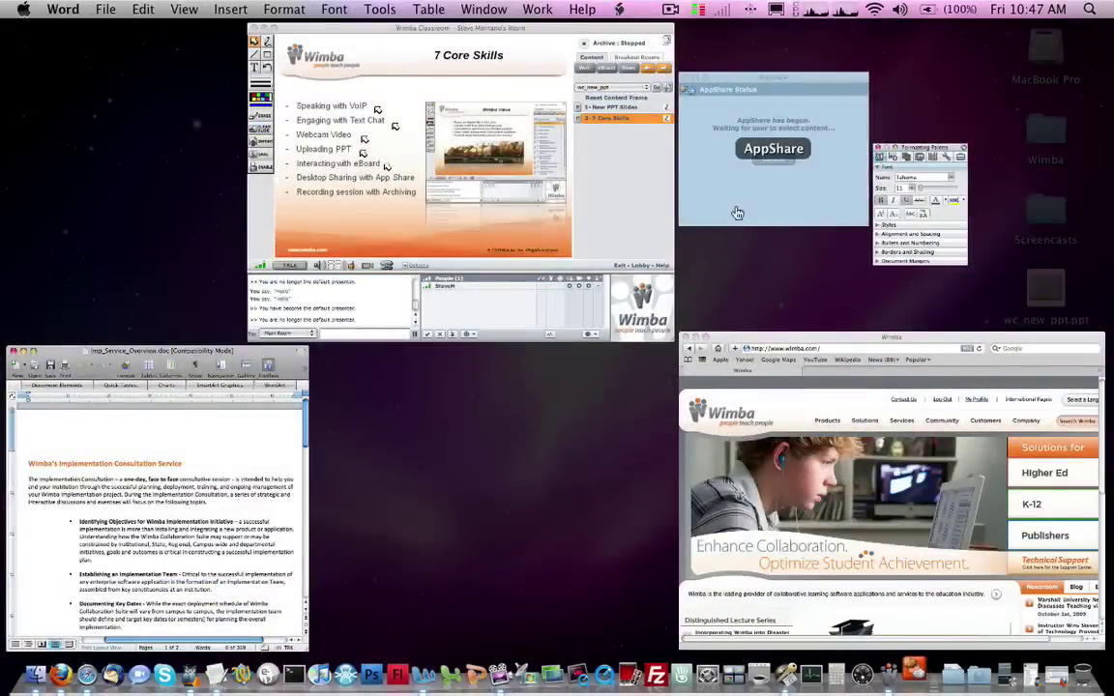
left_click(737, 213)
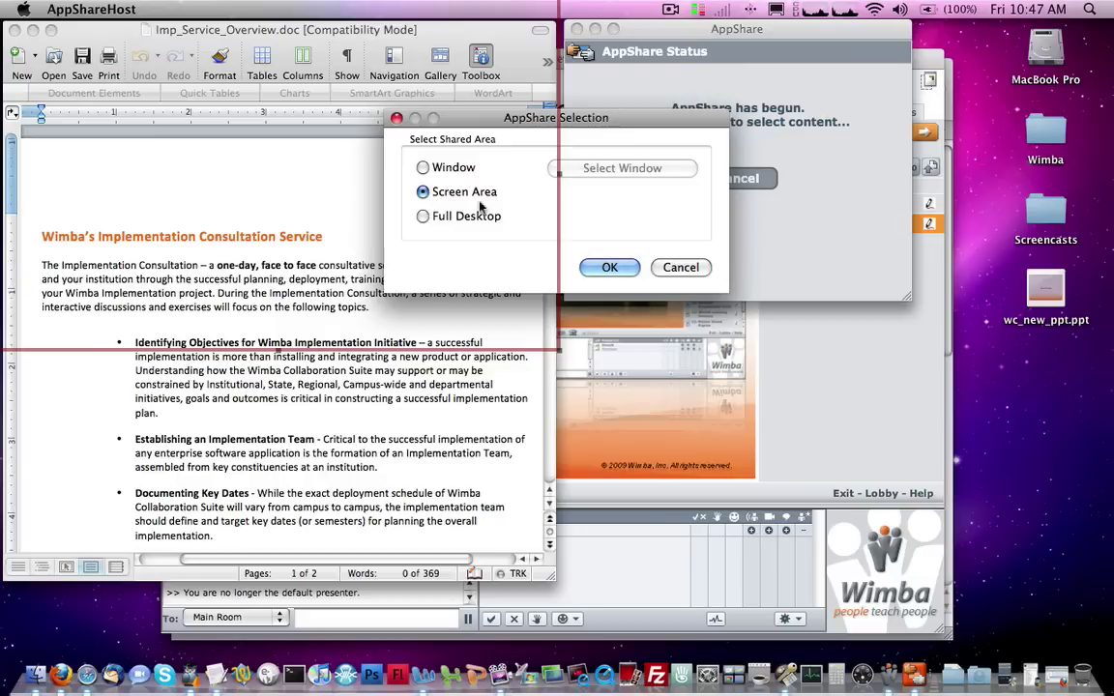
left_click(609, 268)
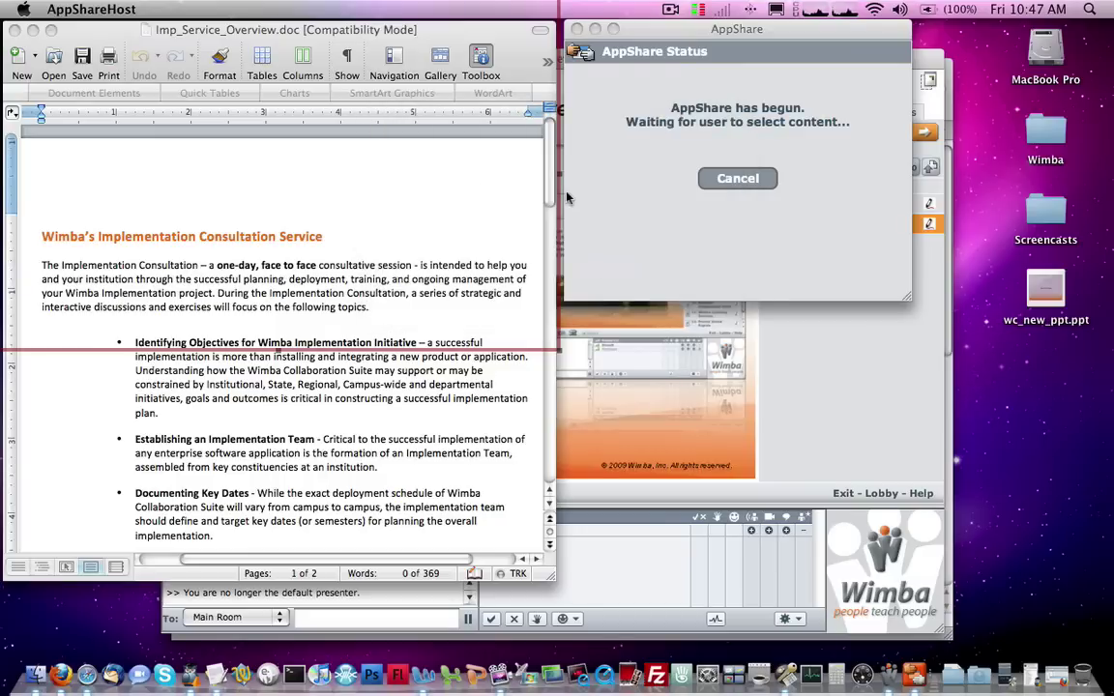
left_click(559, 195)
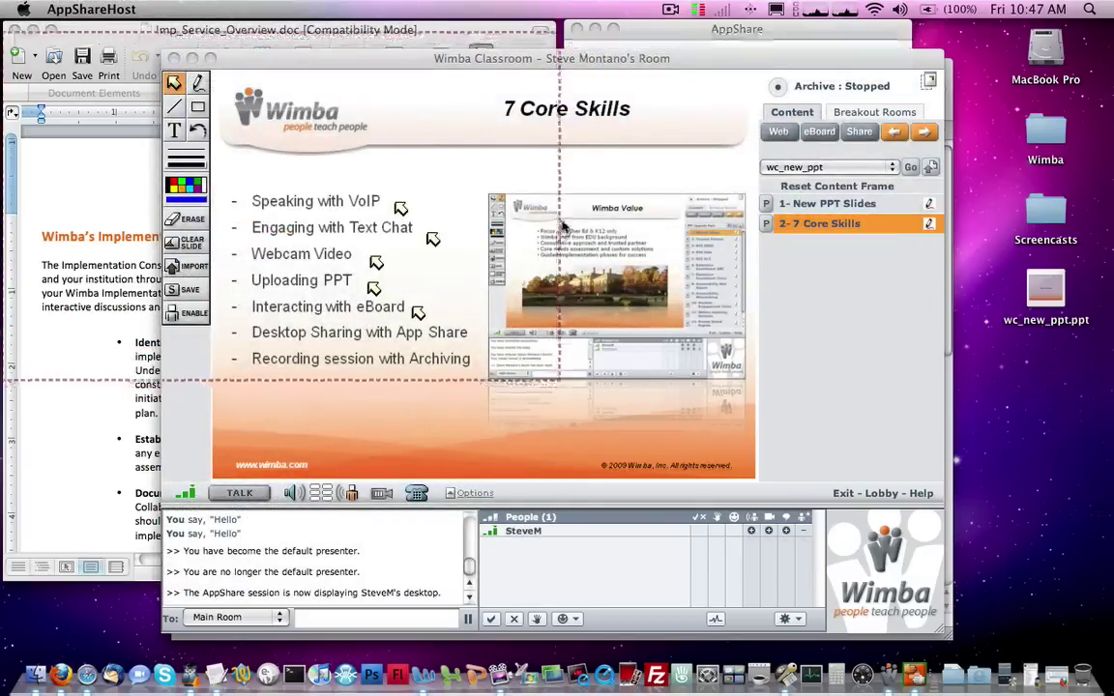
Stretch the capture outline over the Imp_Service_Overview.doc Word window and apply Update Sharing.
left_click(100, 395)
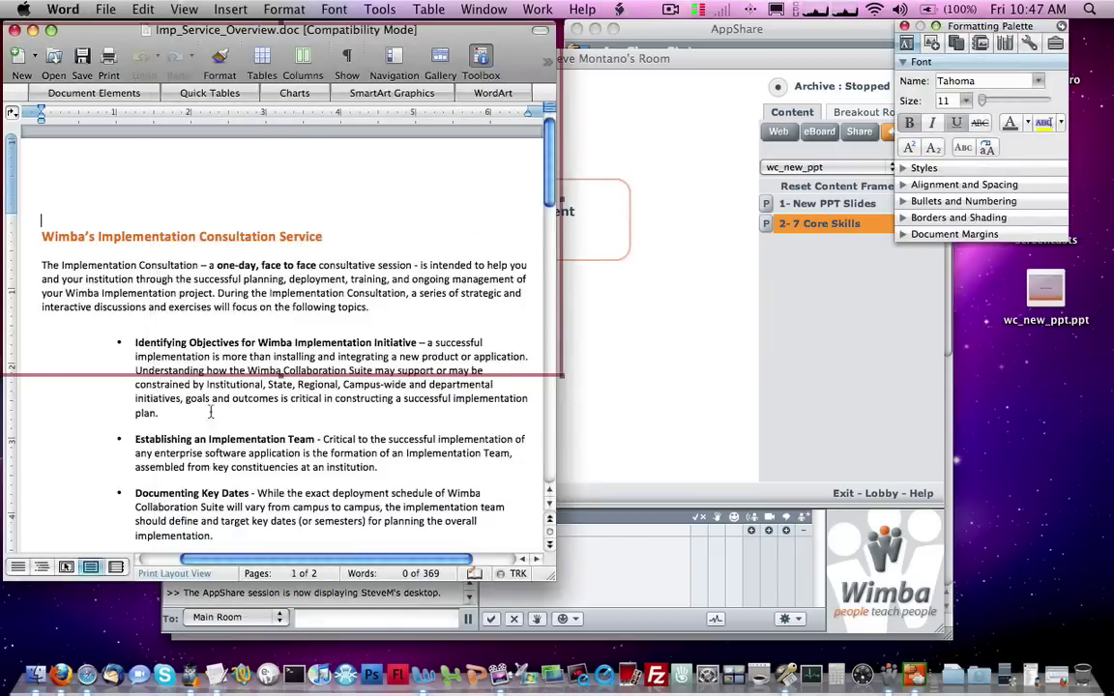
left_click_drag(568, 380, 555, 588)
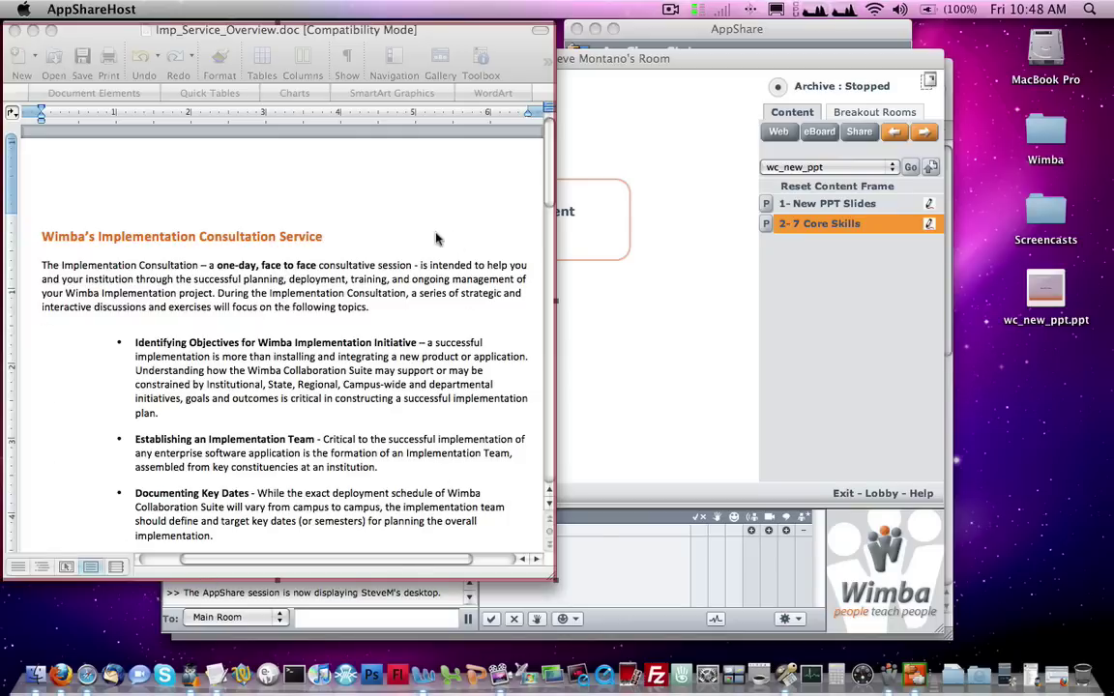
left_click(368, 237)
left_click_drag(296, 237, 134, 242)
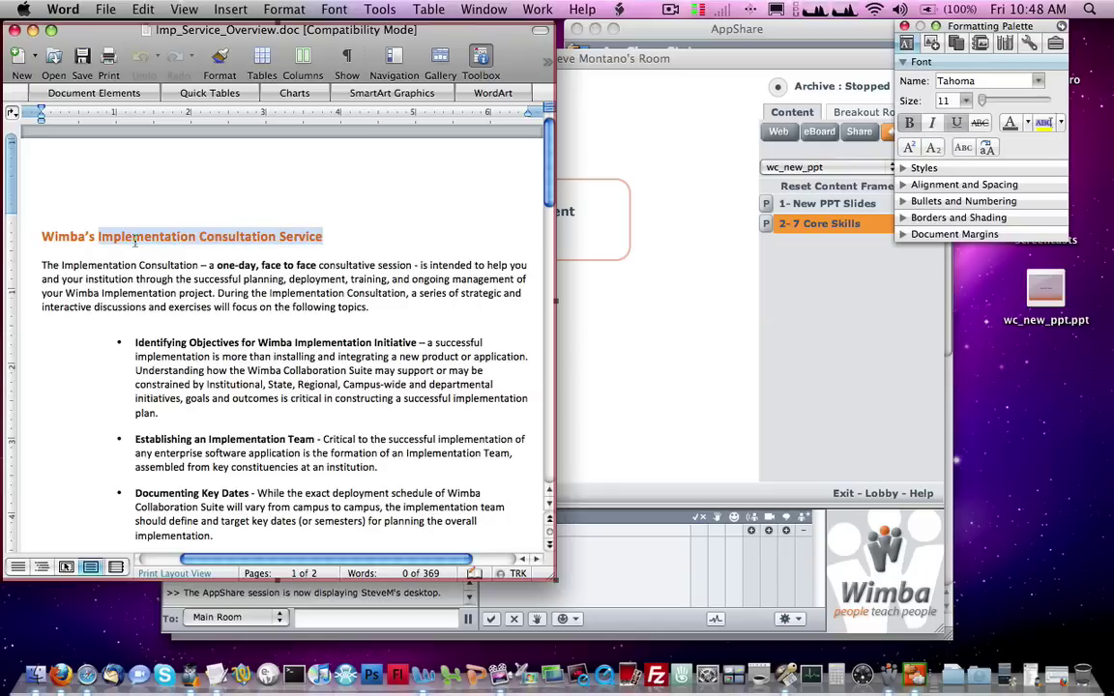
left_click(348, 243)
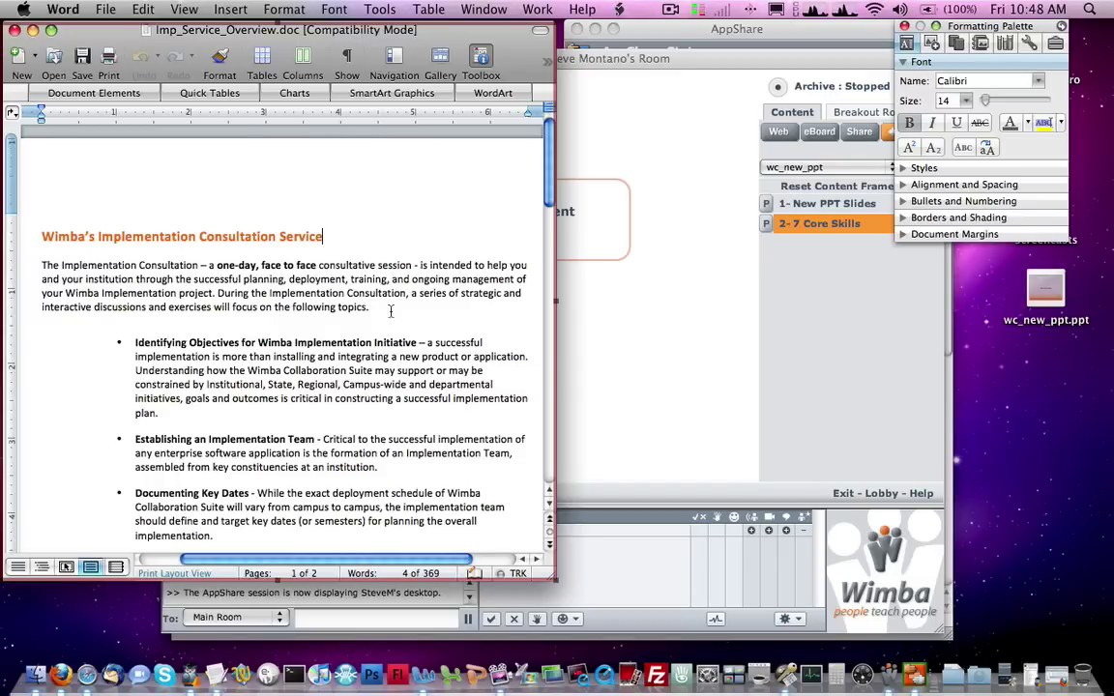
left_click(655, 34)
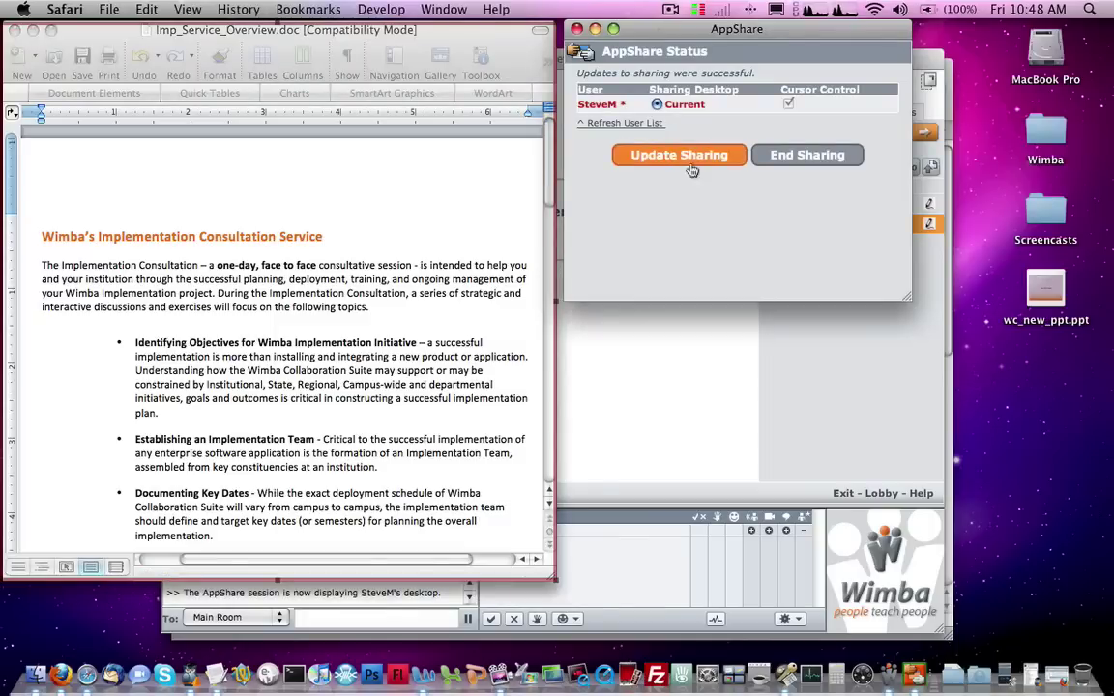
End the AppShare session and return to the '2- 7 Core Skills' slide.
left_click(795, 161)
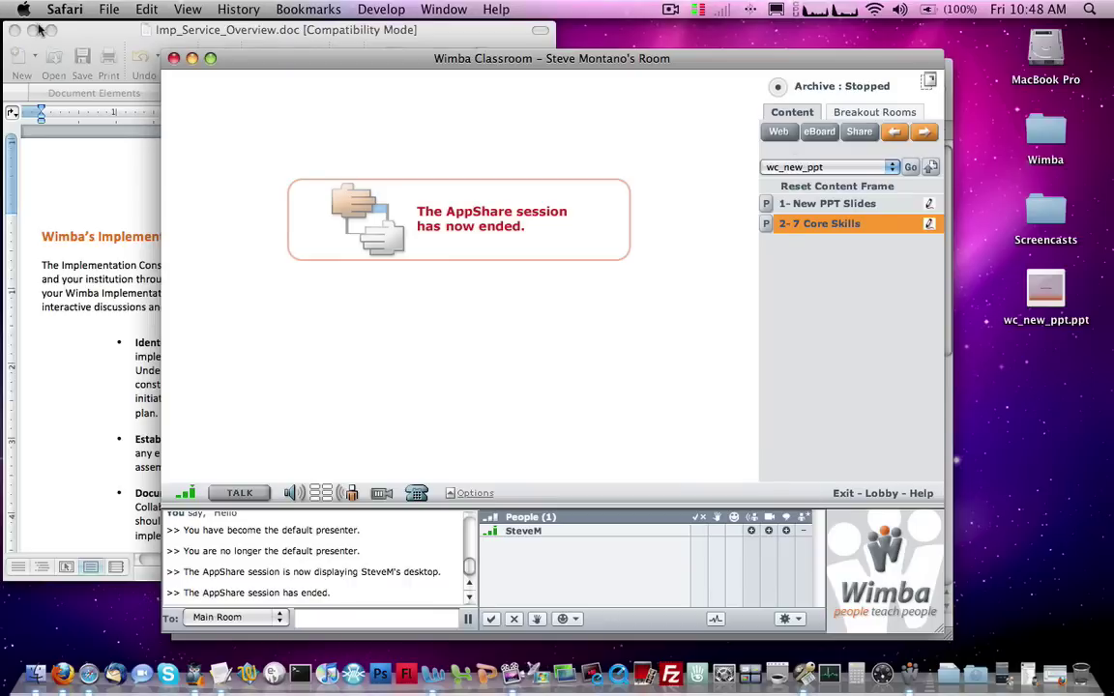
left_click(820, 223)
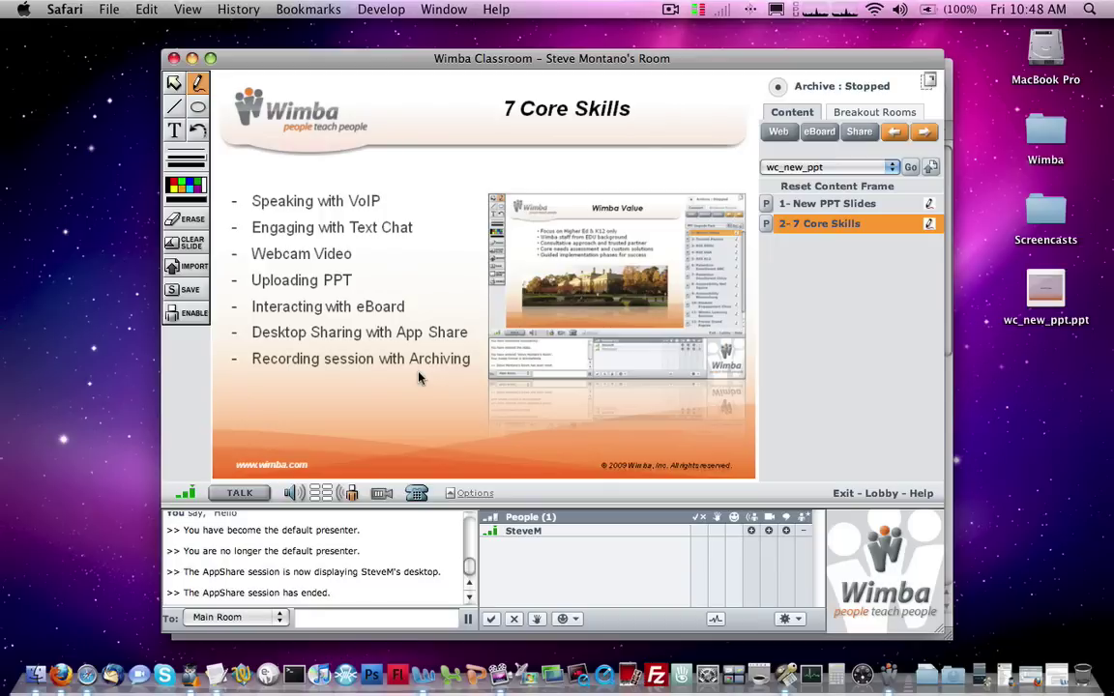
Record a brief archive of the session, confirming both its start and its stop.
left_click(782, 89)
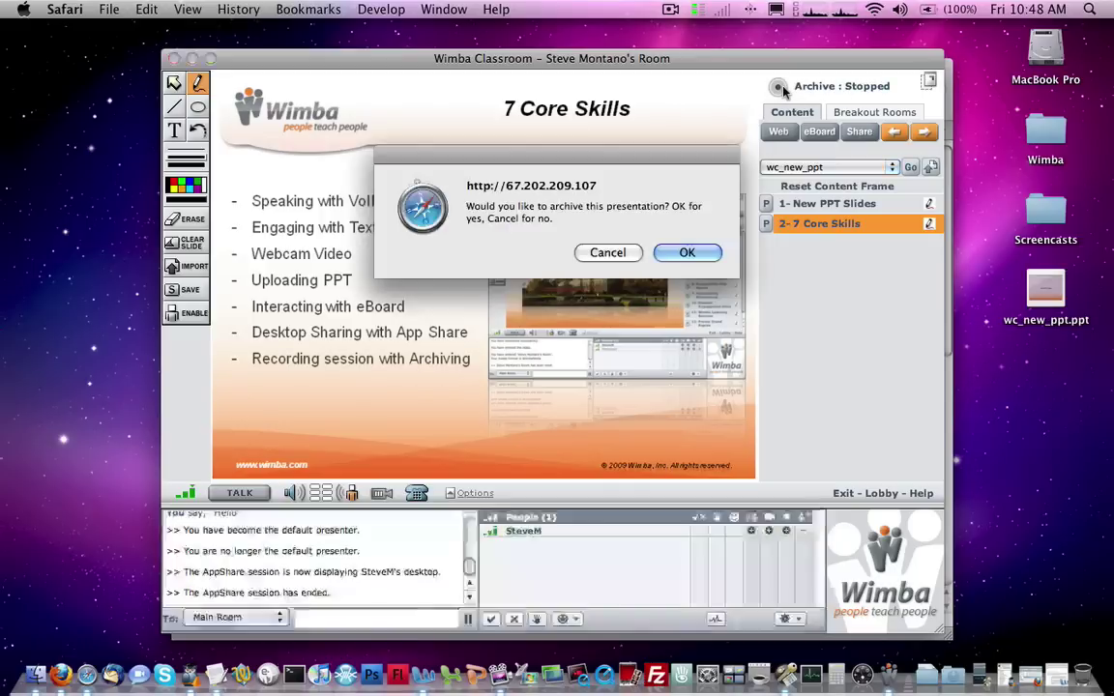
left_click(687, 252)
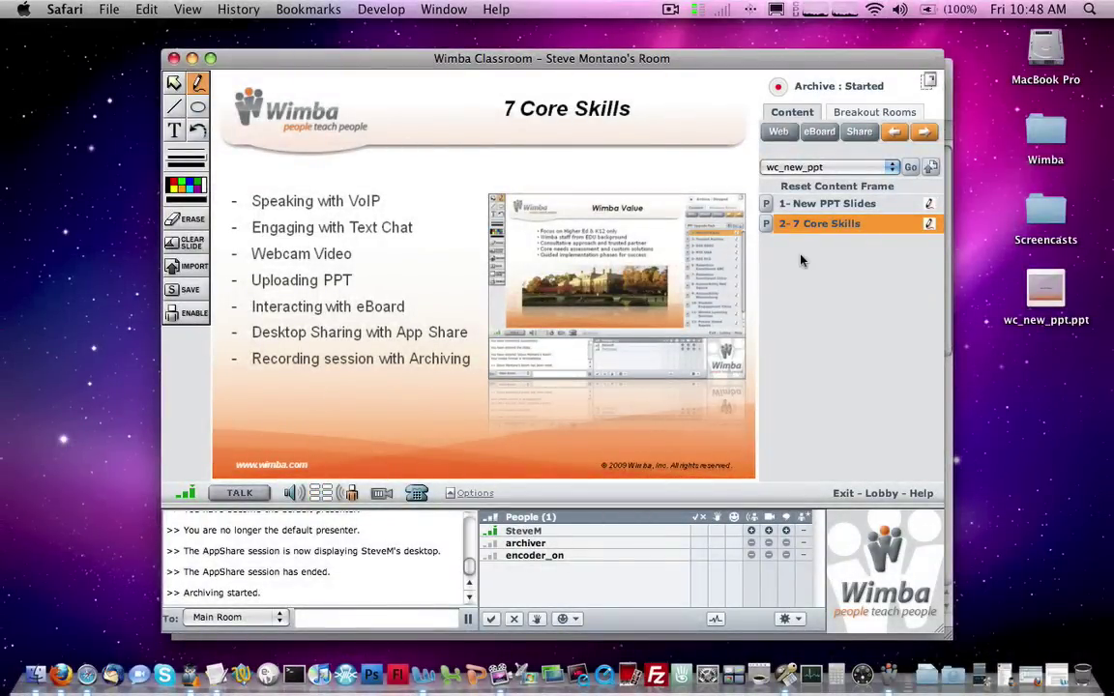
left_click(779, 89)
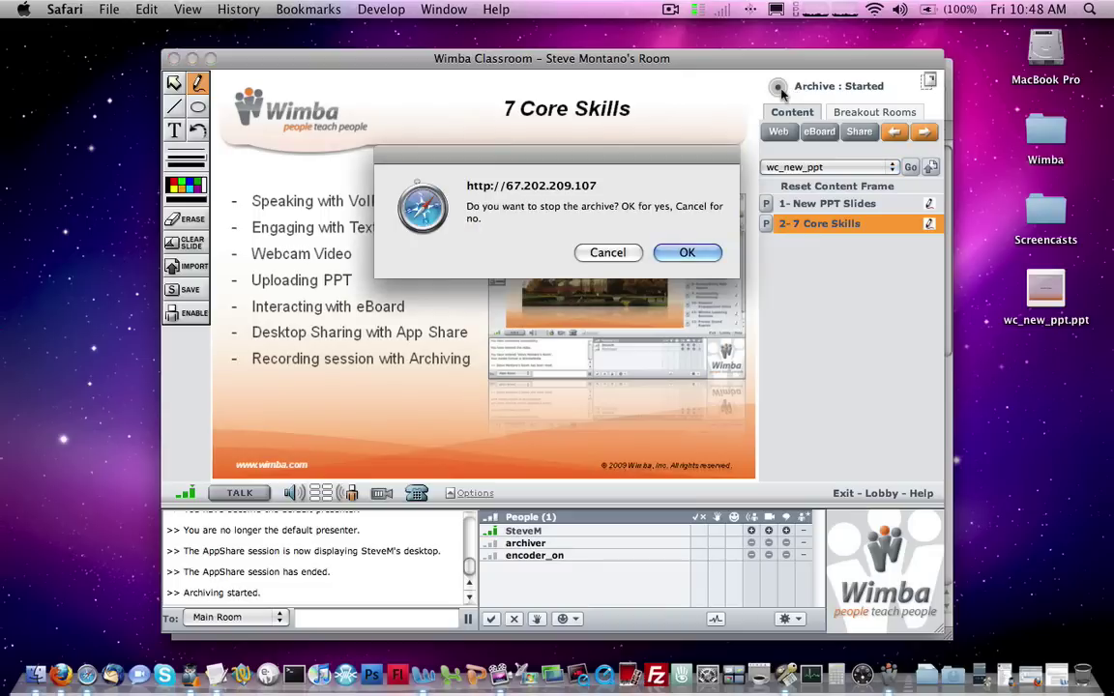
left_click(687, 253)
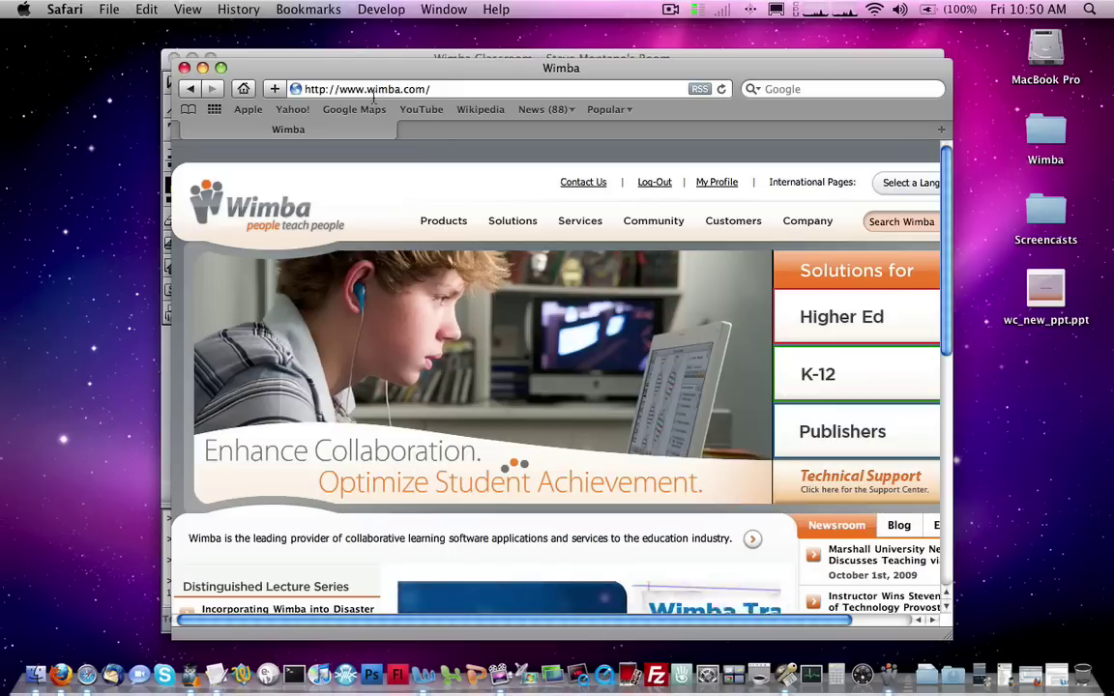
Go to the Wimba Classroom documentation page under Services > Instructors.
left_click(586, 228)
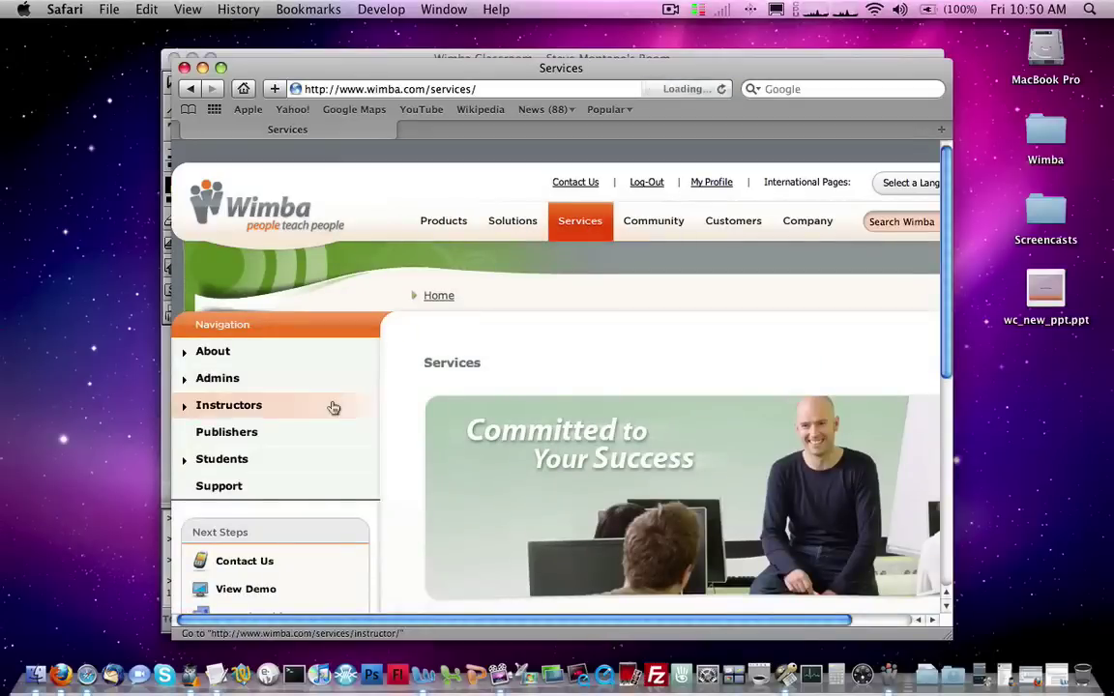
left_click(260, 411)
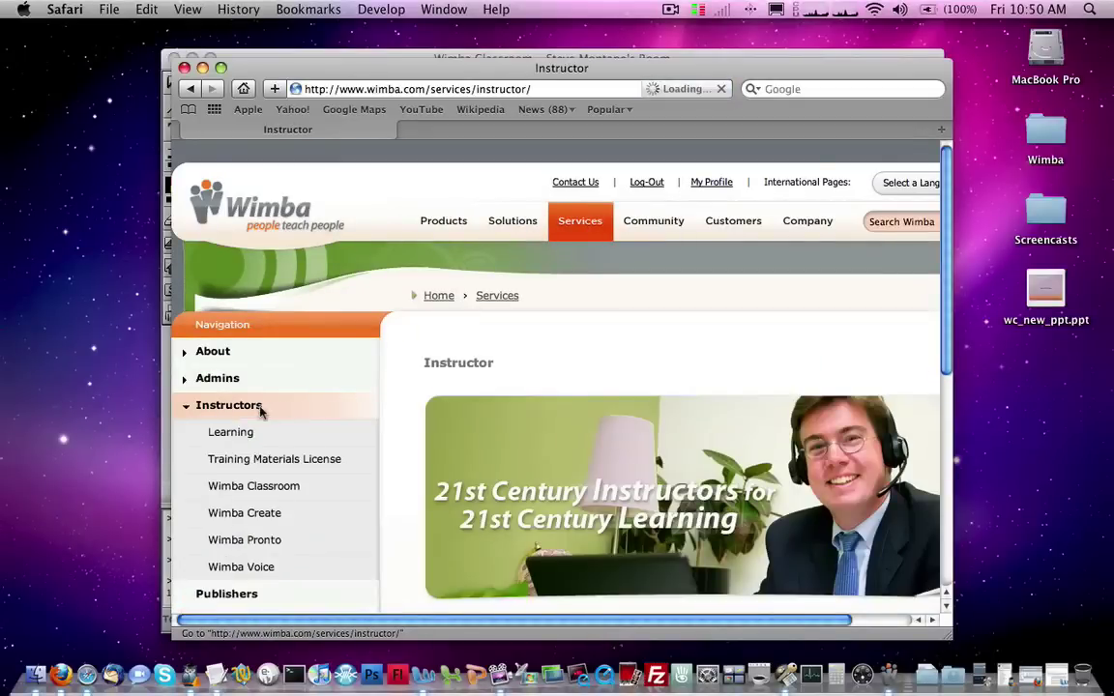
left_click(253, 489)
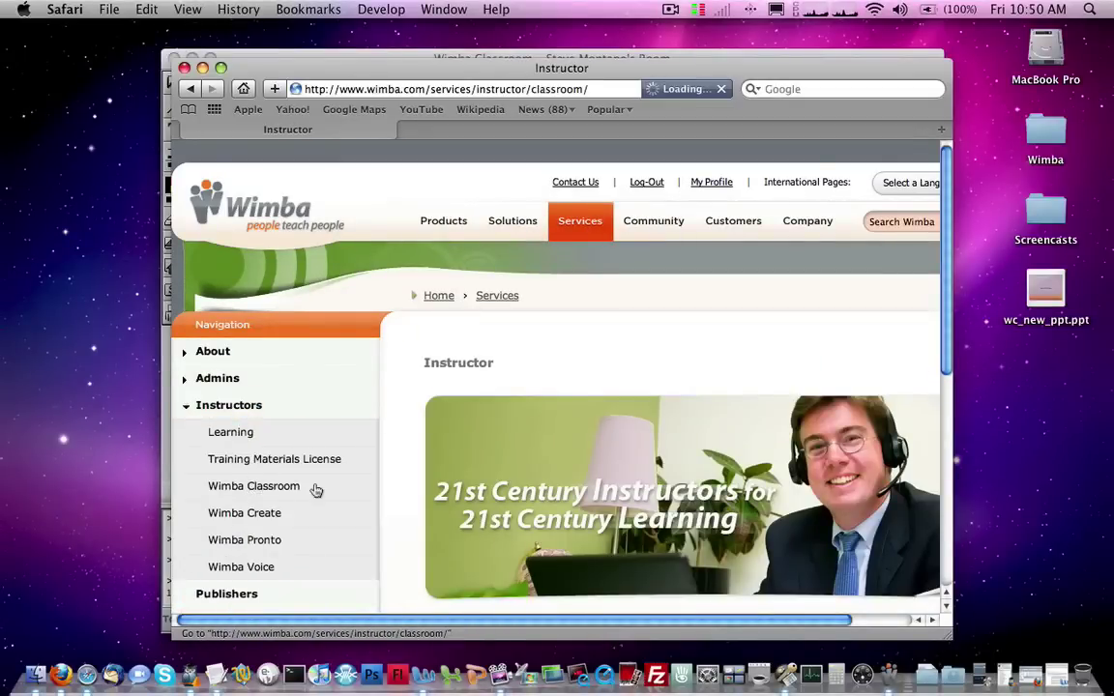
Open the instructor Learning page about the free Wimba Online Workshops.
scroll(420, 478, "down", 1)
scroll(421, 477, "down", 7)
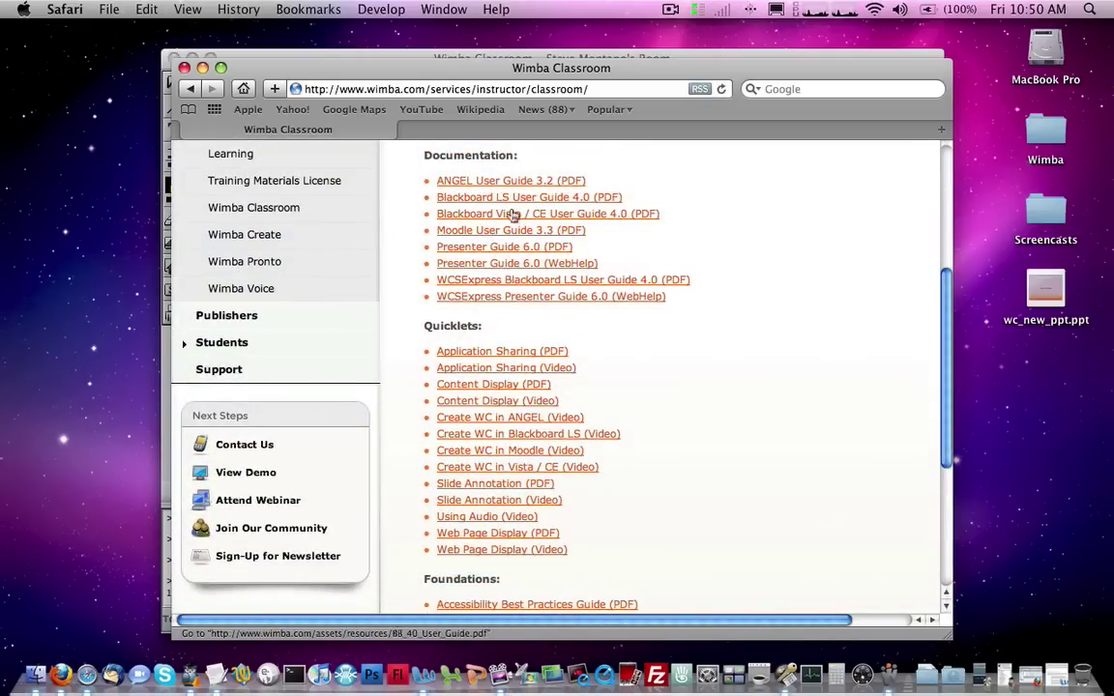
scroll(560, 329, "up", 4)
scroll(560, 328, "up", 3)
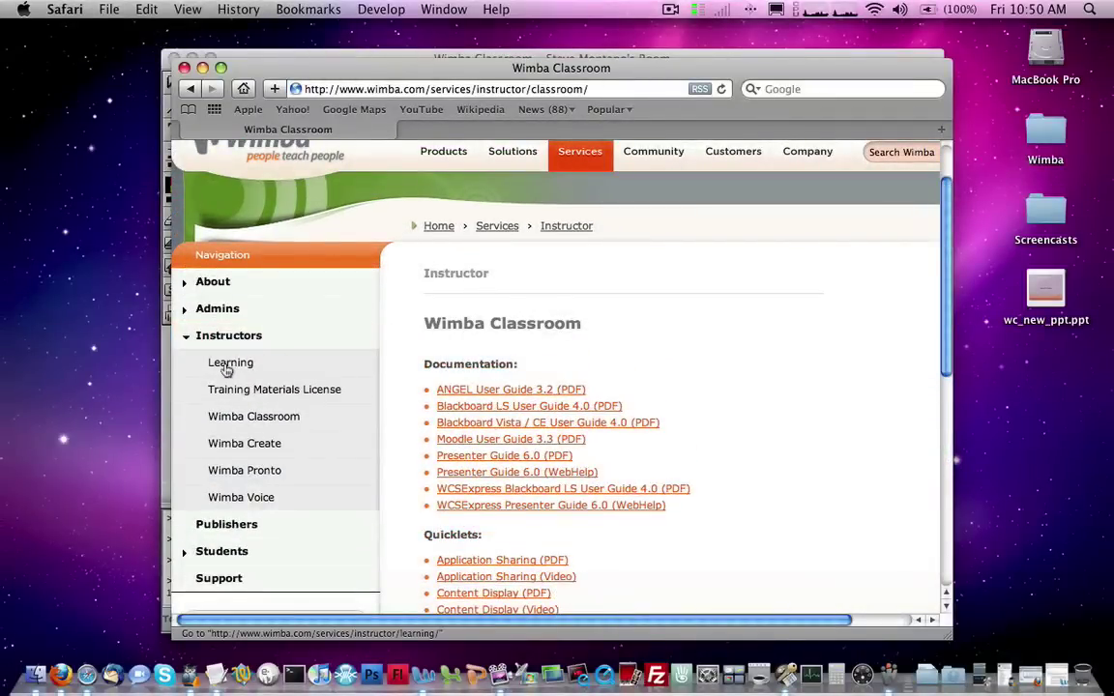
left_click(228, 364)
scroll(430, 387, "down", 4)
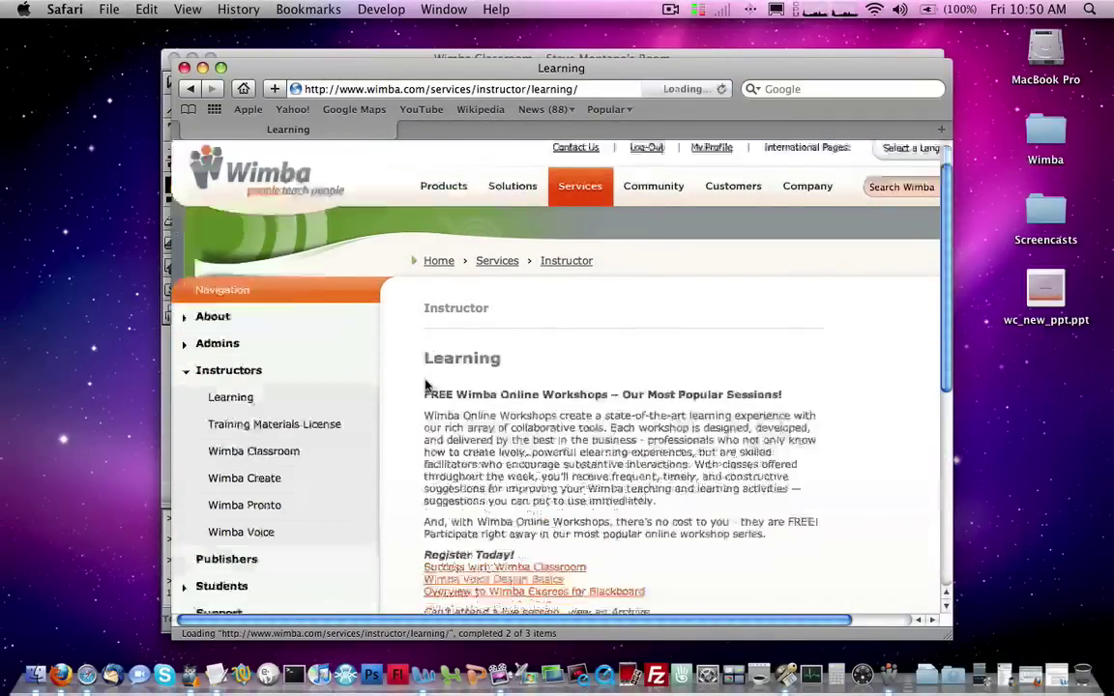